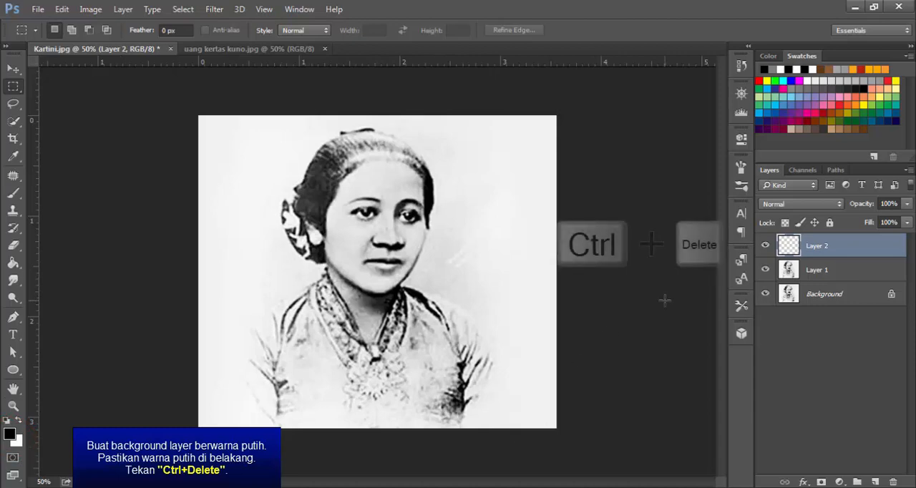
Fill Layer 2 with white, and refill it with a gray foreground color at 50% brightness (#808080)
key("ctrl+Delete")
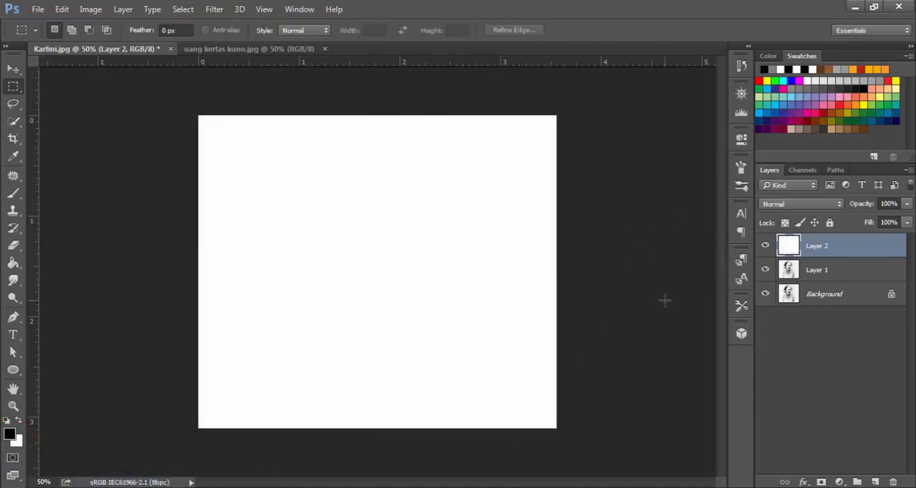
left_click(9, 434)
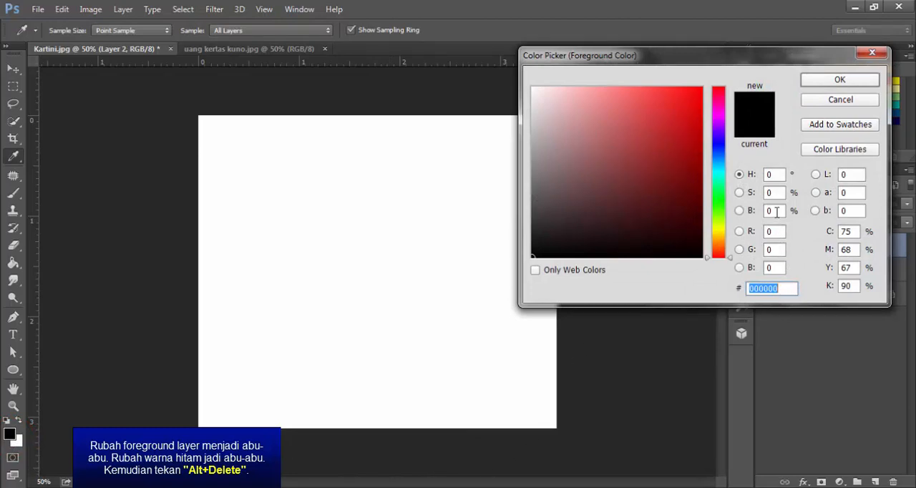
left_click(776, 212)
type("50")
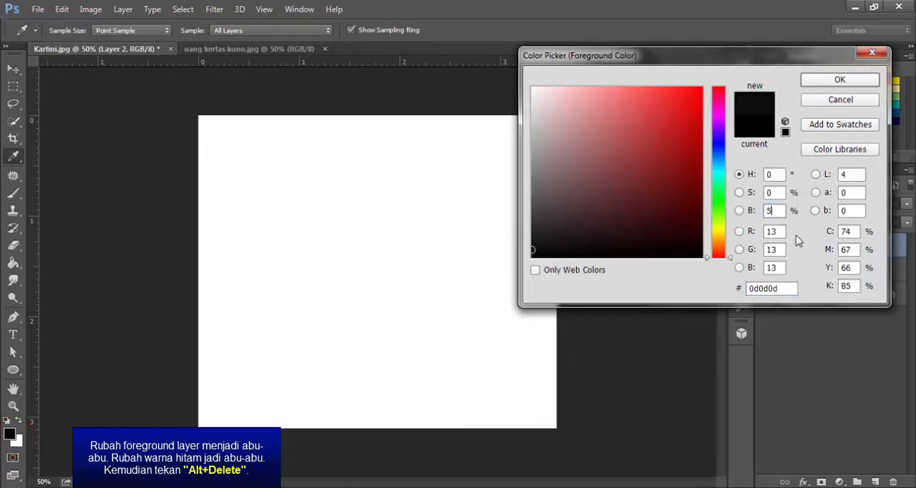
left_click(862, 83)
key("m")
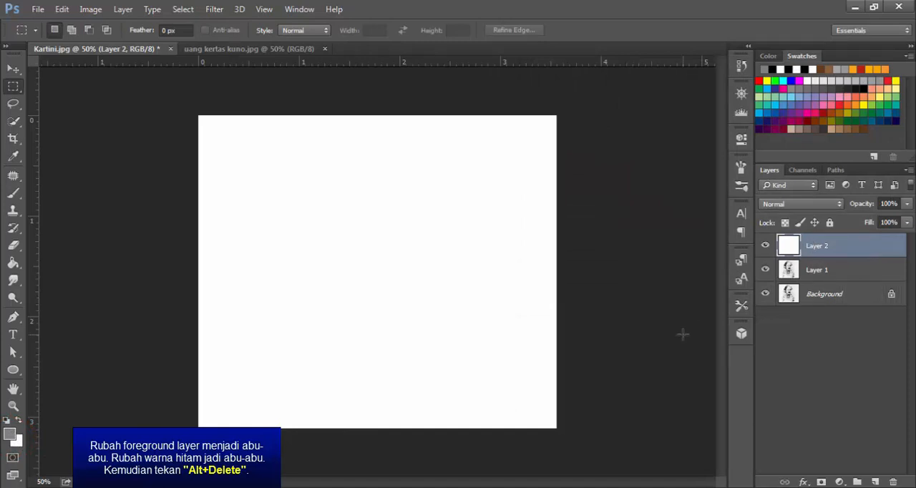
key("alt+Delete")
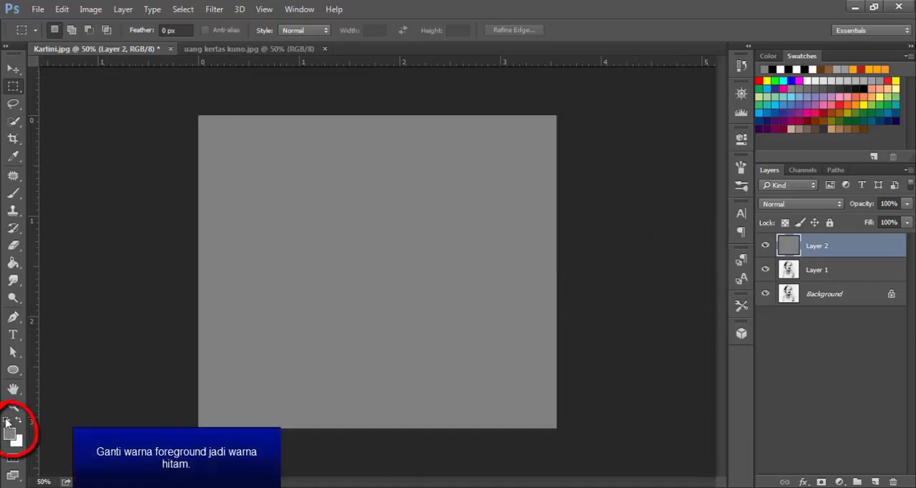
Restore the default black and white colors and choose the Halftone Pattern sketch filter for Layer 2
left_click(6, 422)
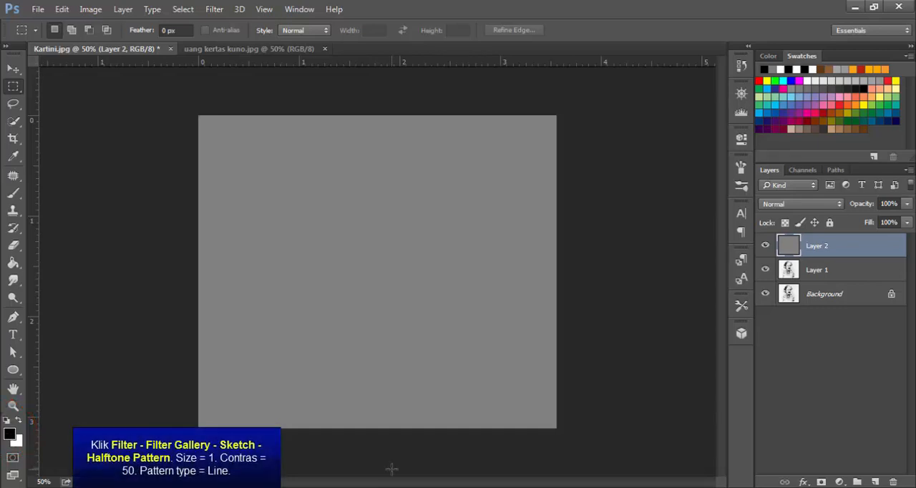
left_click(214, 11)
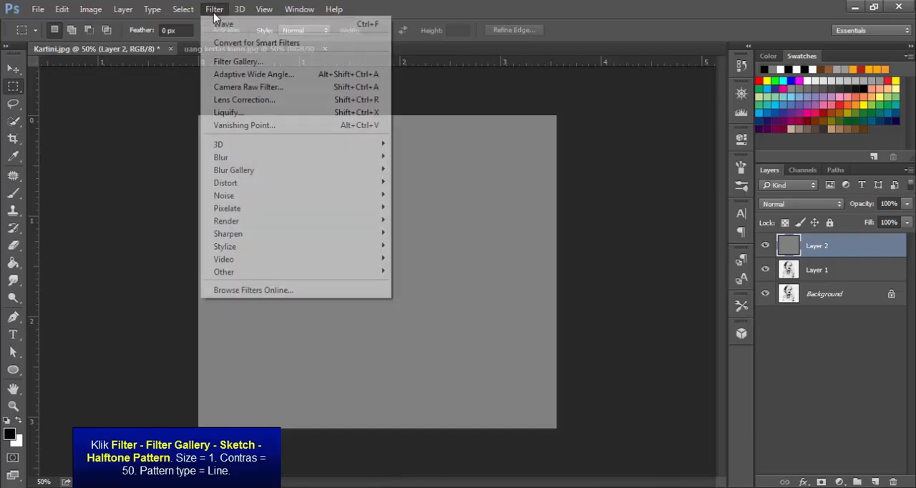
left_click(234, 62)
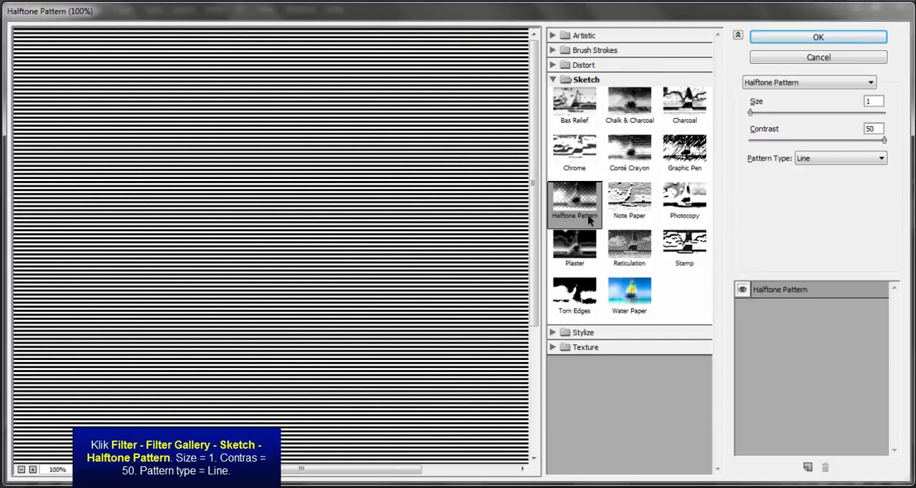
left_click(577, 80)
left_click(588, 83)
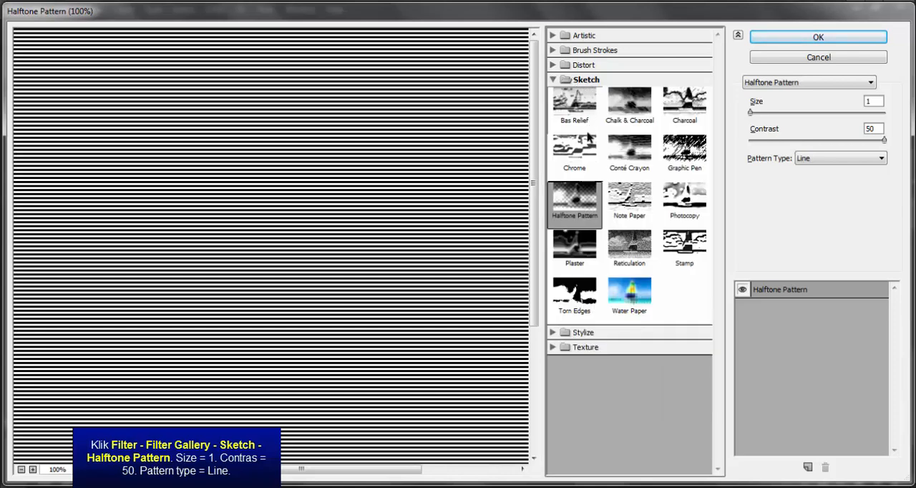
left_click(579, 159)
left_click(624, 175)
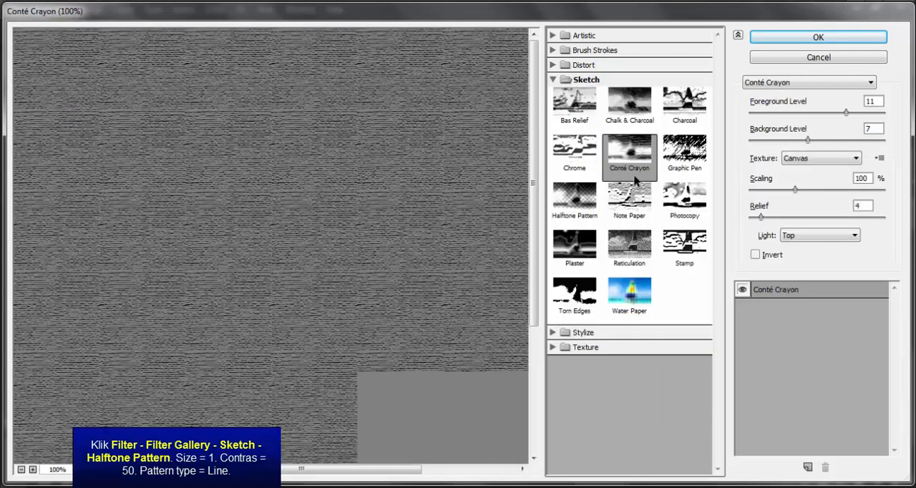
left_click(572, 204)
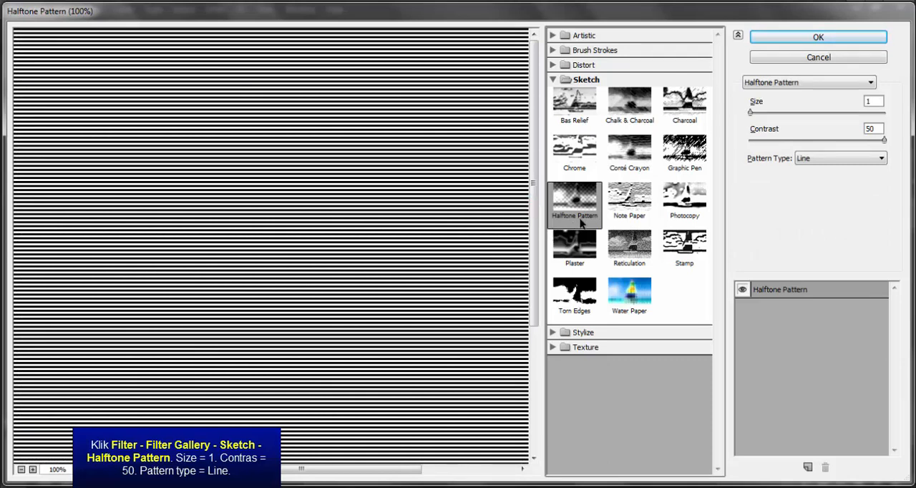
Apply the Halftone Pattern with size 1, contrast 50 and pattern type Line
double_click(872, 102)
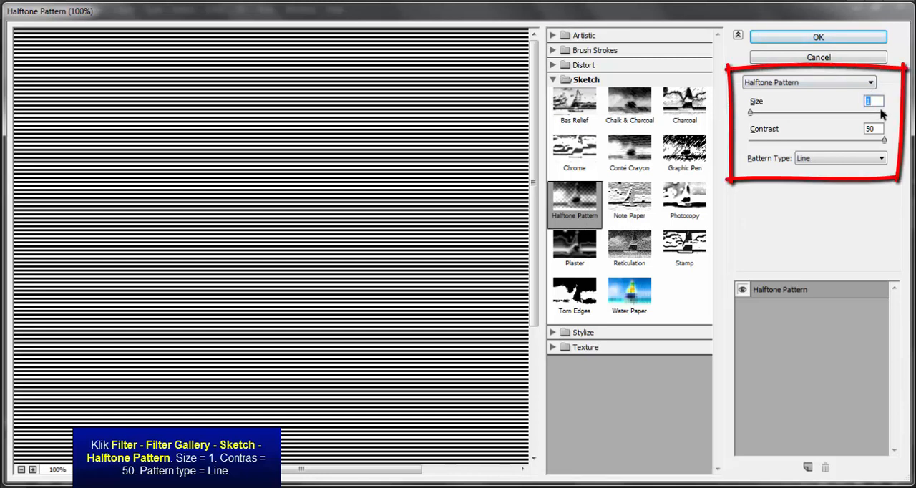
left_click(874, 129)
left_click(845, 163)
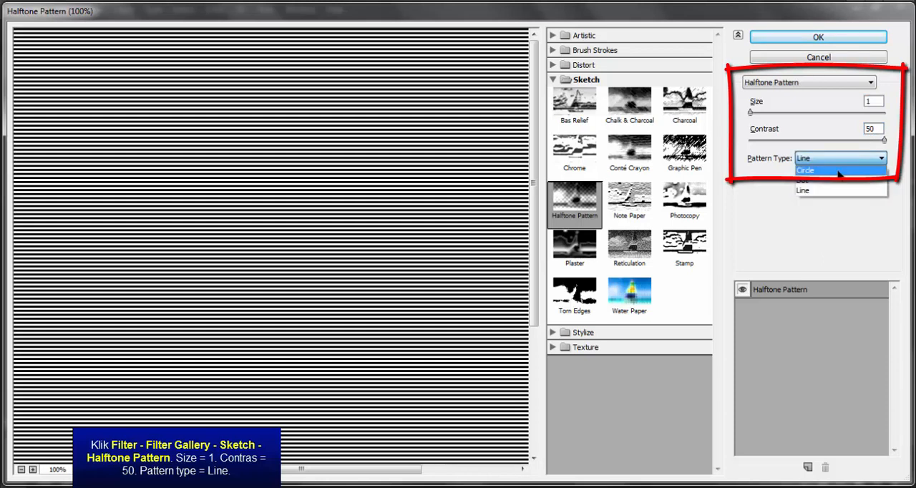
left_click(806, 192)
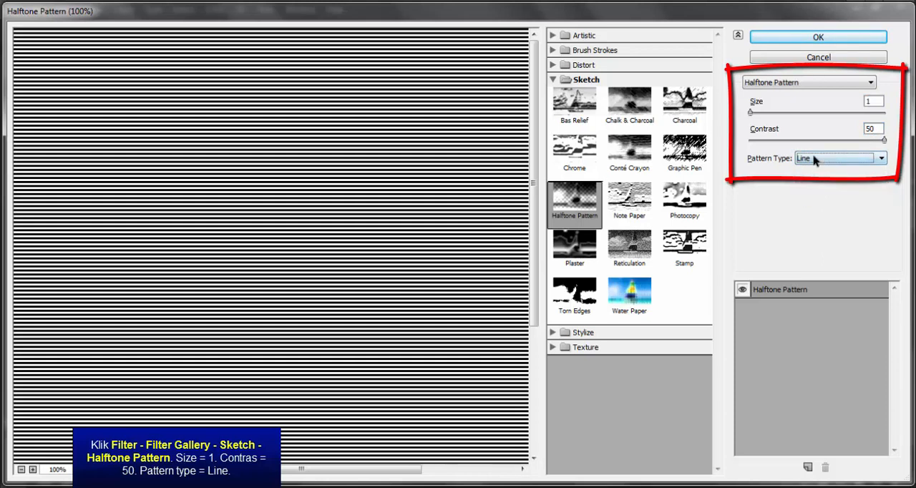
left_click(798, 38)
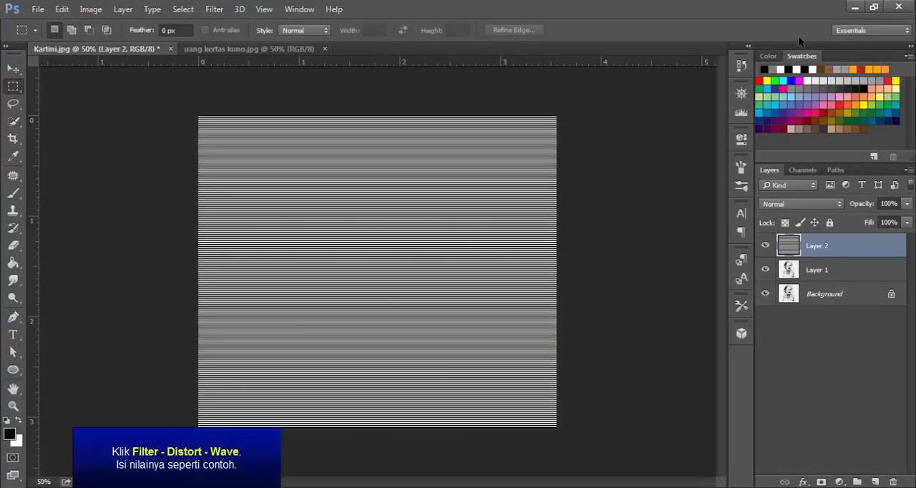
Distort Layer 2 with a Sine-type Wave filter: 1 generator, wavelength 159 to 160, amplitude 20 to 50, scale 100% horizontally and vertically
left_click(214, 9)
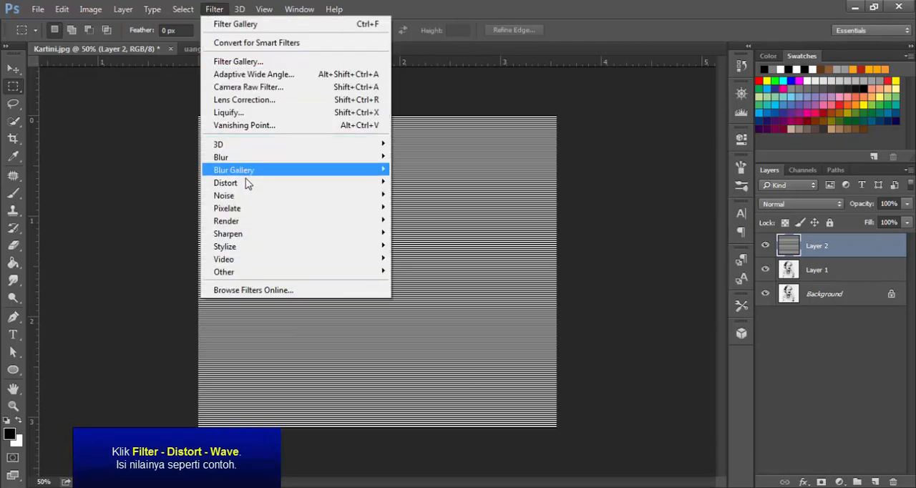
mouse_move(246, 184)
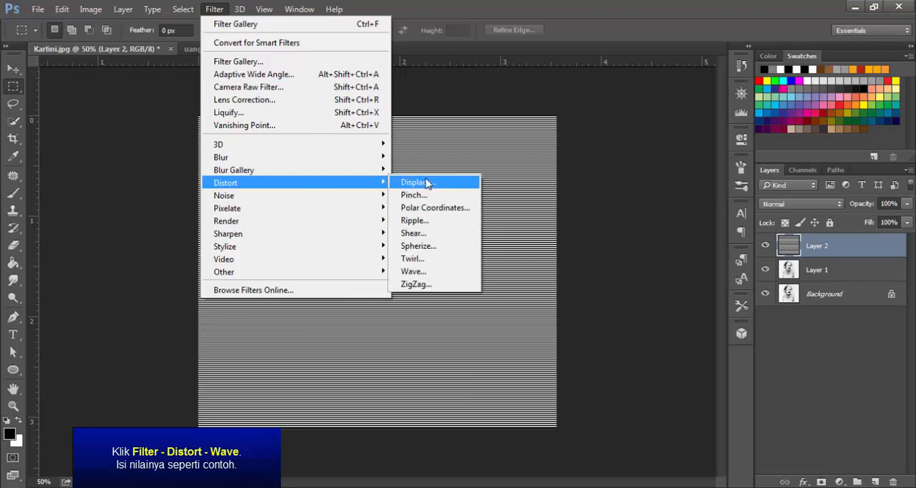
left_click(433, 273)
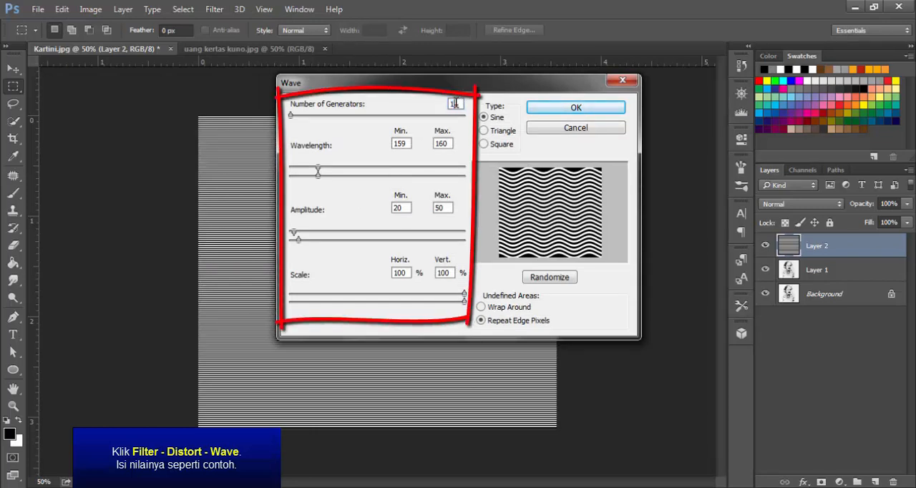
double_click(410, 143)
left_click(443, 144)
left_click(404, 208)
double_click(448, 207)
double_click(409, 273)
double_click(447, 273)
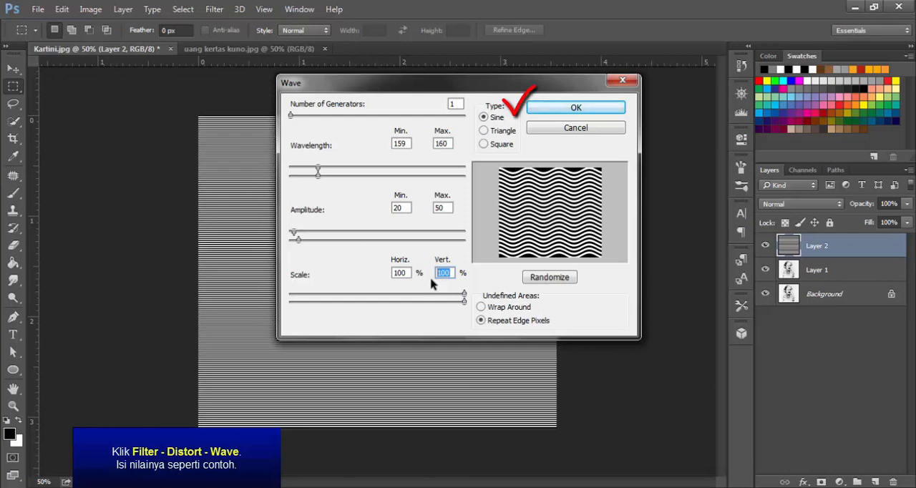
left_click(494, 120)
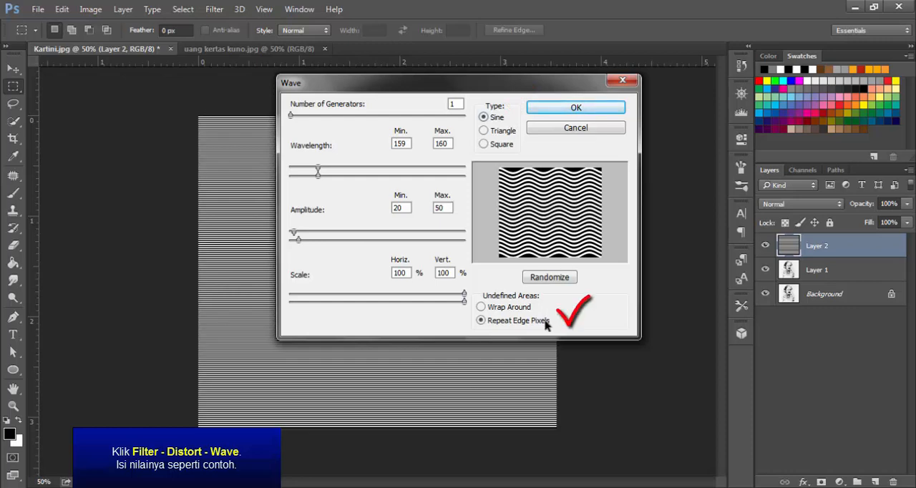
left_click(603, 110)
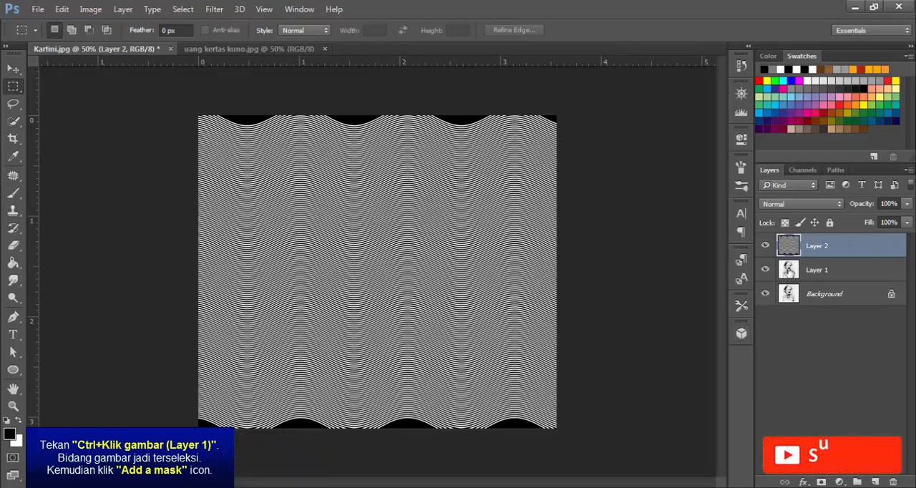
Add a mask to Layer 2 from Layer 1's outline and set the line pattern's blend mode to Overlay
left_click(788, 273, "ctrl")
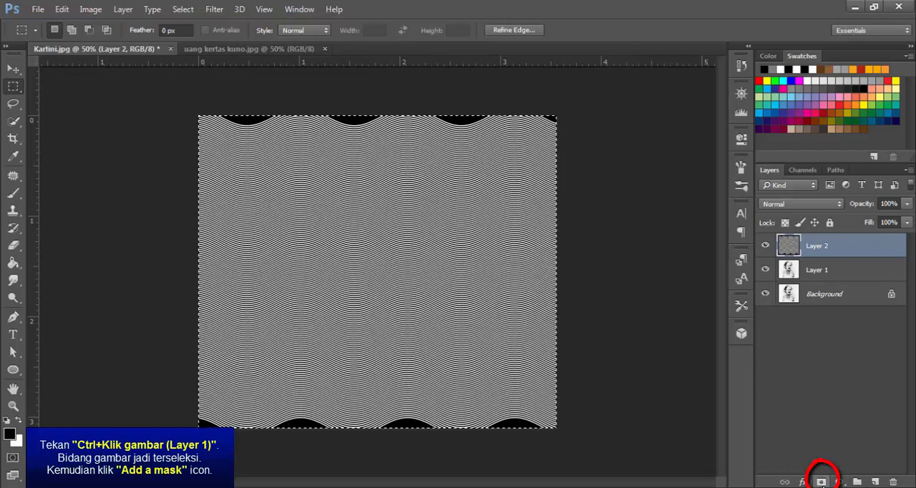
left_click(823, 484)
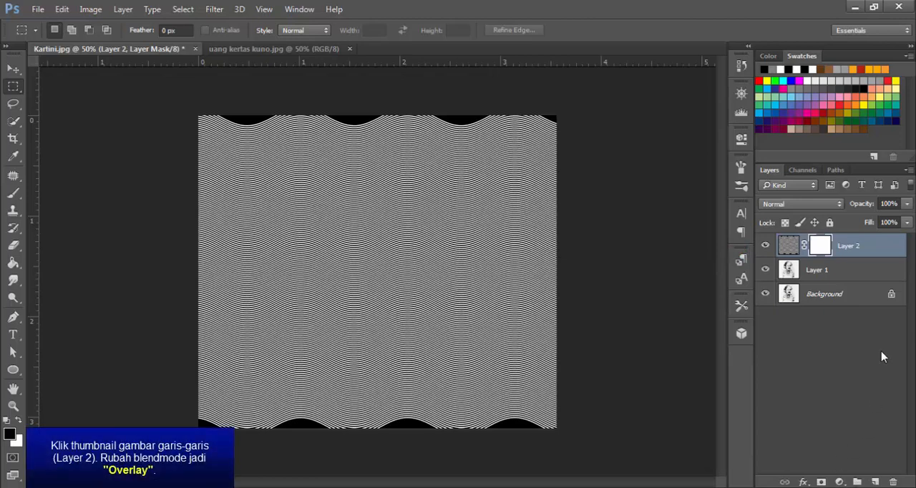
left_click(789, 245)
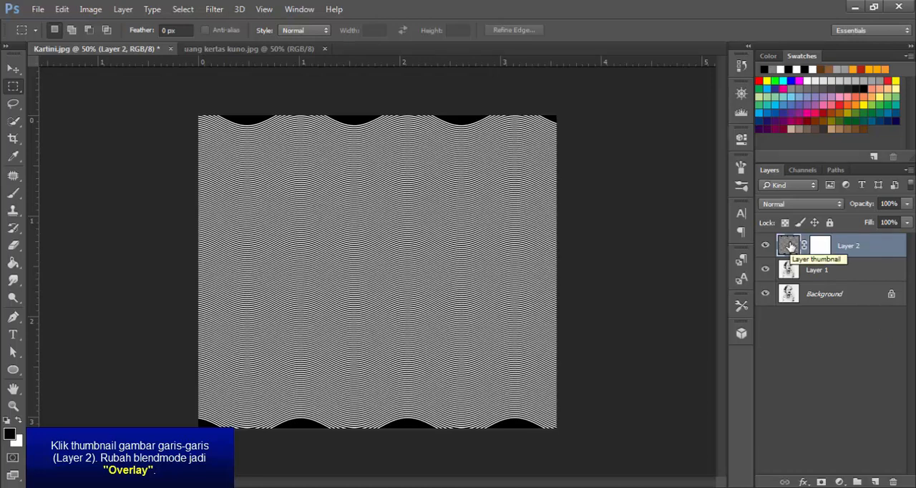
left_click(841, 205)
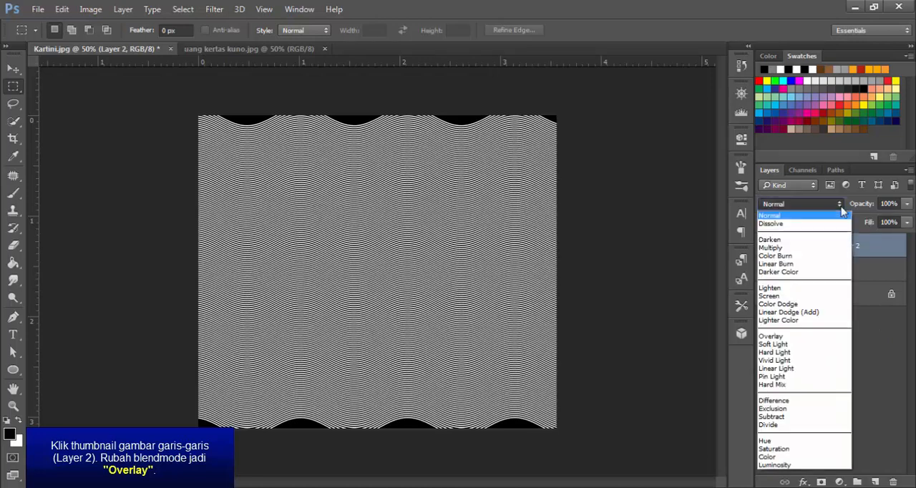
left_click(805, 336)
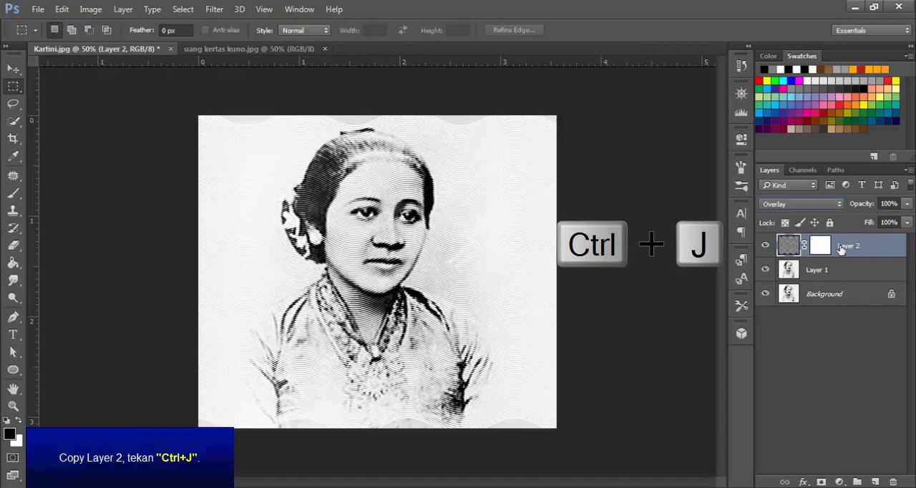
Duplicate Layer 2 and unlink the layer masks on both the original and the copy
key("ctrl+j")
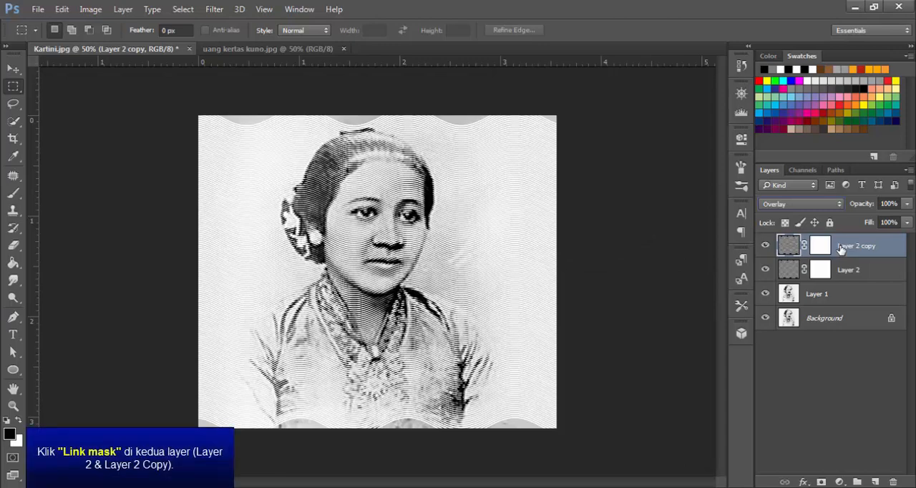
left_click(804, 245)
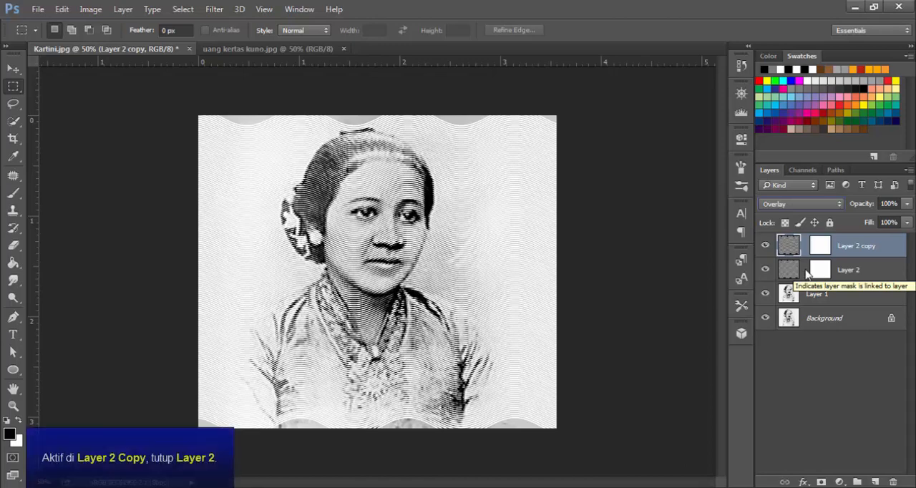
Hide Layer 2, and rotate Layer 2 copy's line pattern 90° and enlarge it to about 125% to cover the whole image
left_click(765, 270)
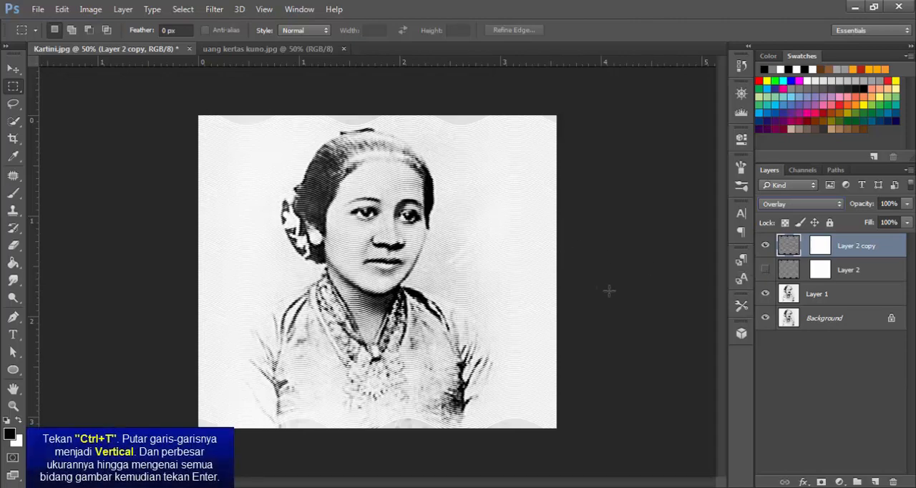
key("ctrl+t")
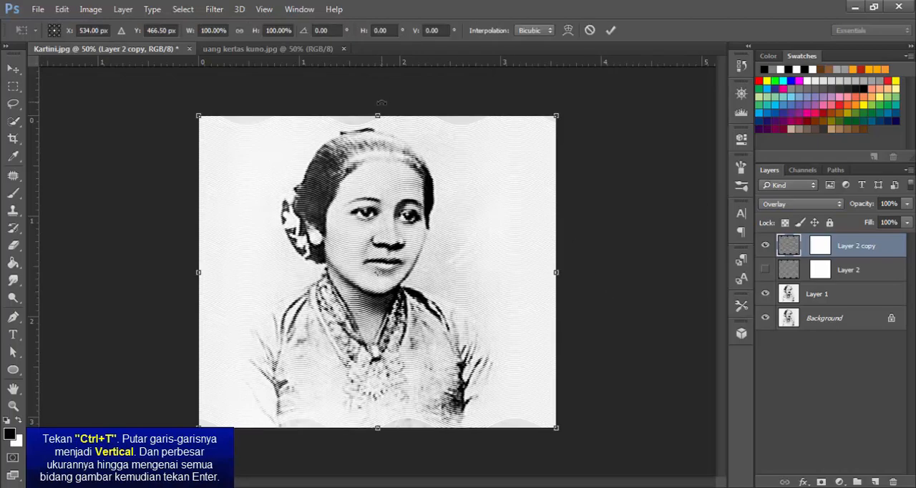
left_click_drag(381, 102, 584, 279)
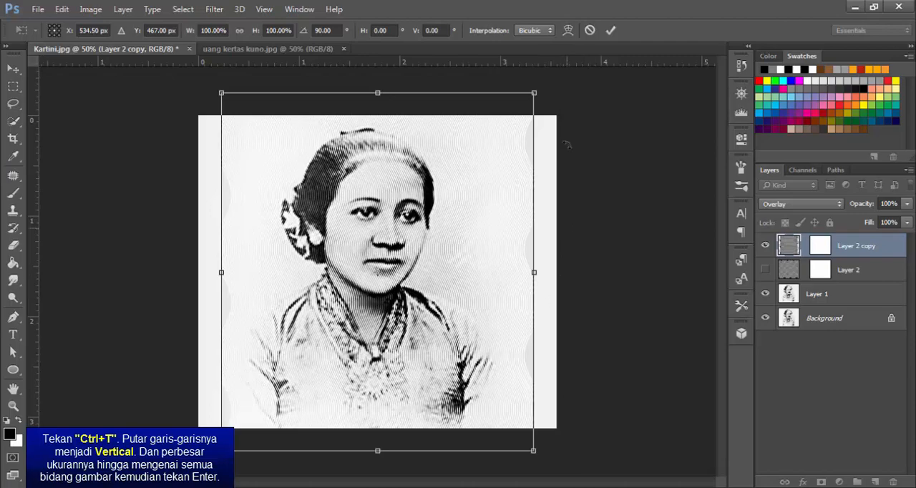
left_click_drag(529, 97, 545, 79)
left_click_drag(221, 450, 180, 487)
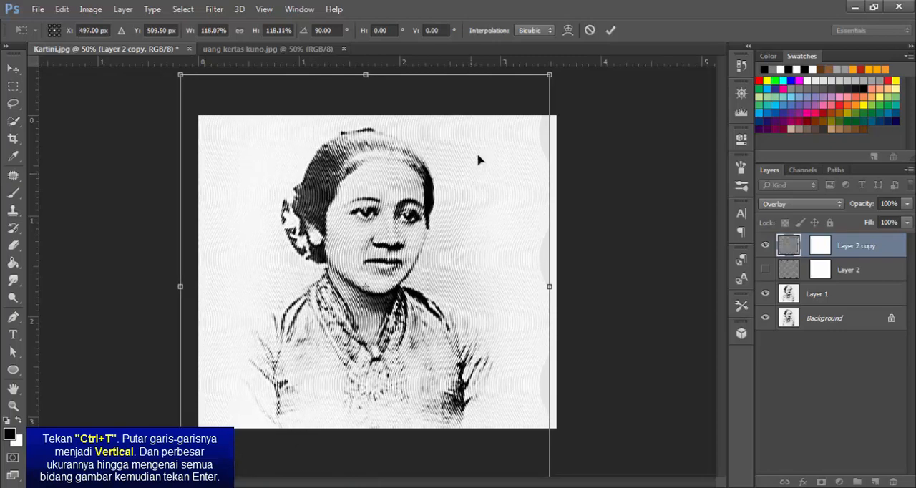
left_click_drag(549, 75, 576, 55)
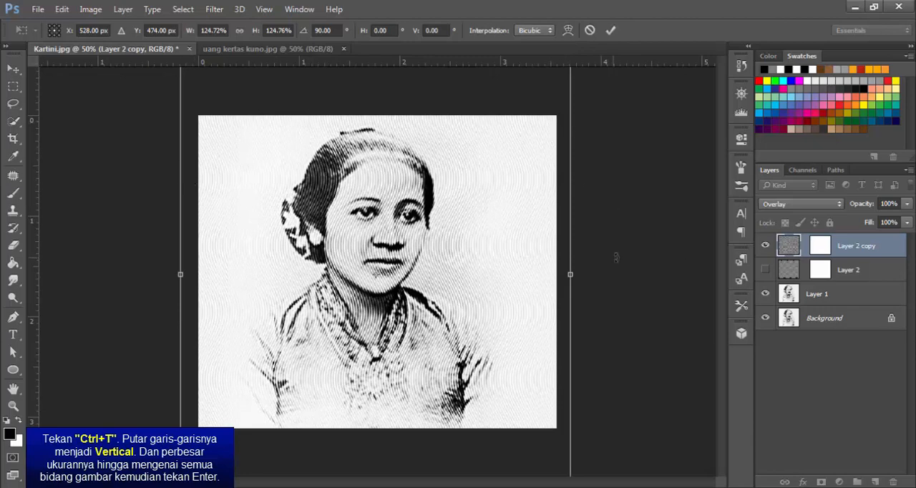
key("Return")
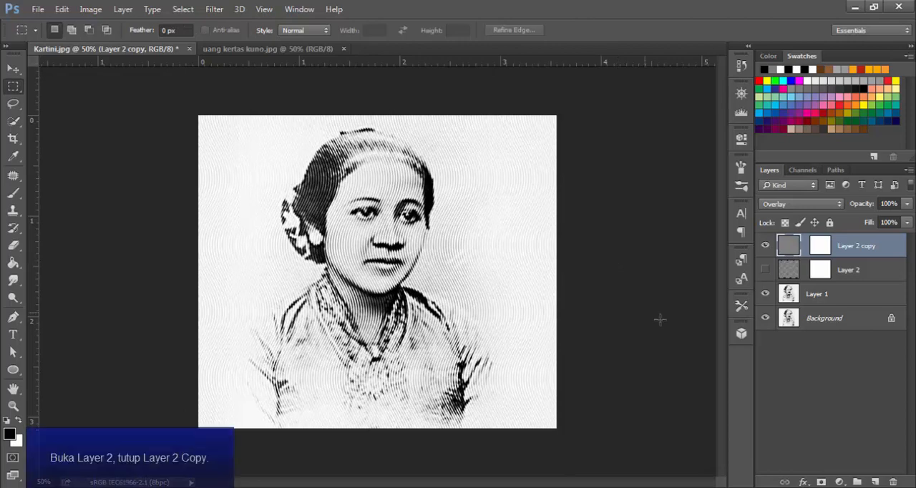
Show Layer 2, hide Layer 2 copy, and enlarge Layer 2's horizontal line pattern to about 115% to cover the whole image
left_click(765, 270)
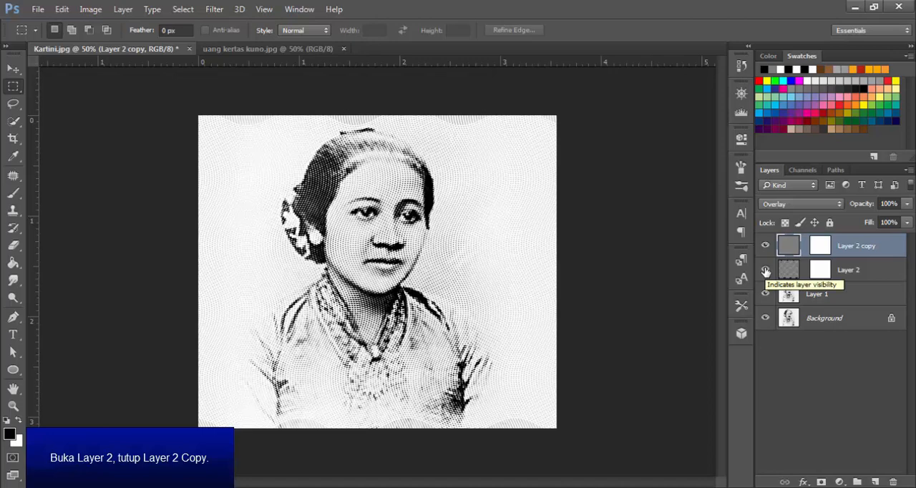
left_click(764, 245)
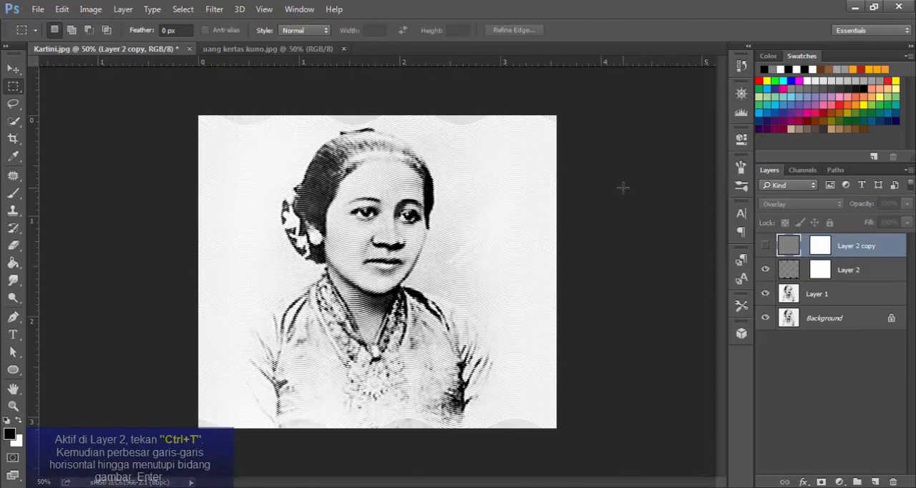
left_click(794, 274)
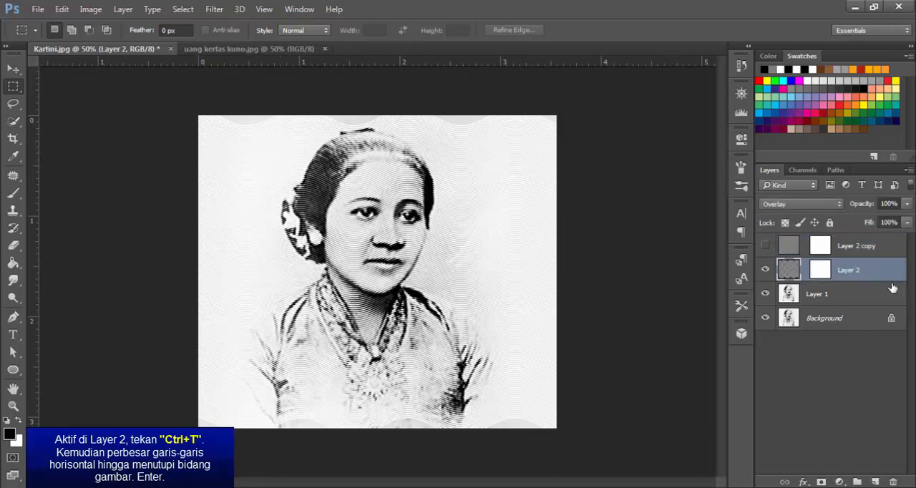
key("ctrl+t")
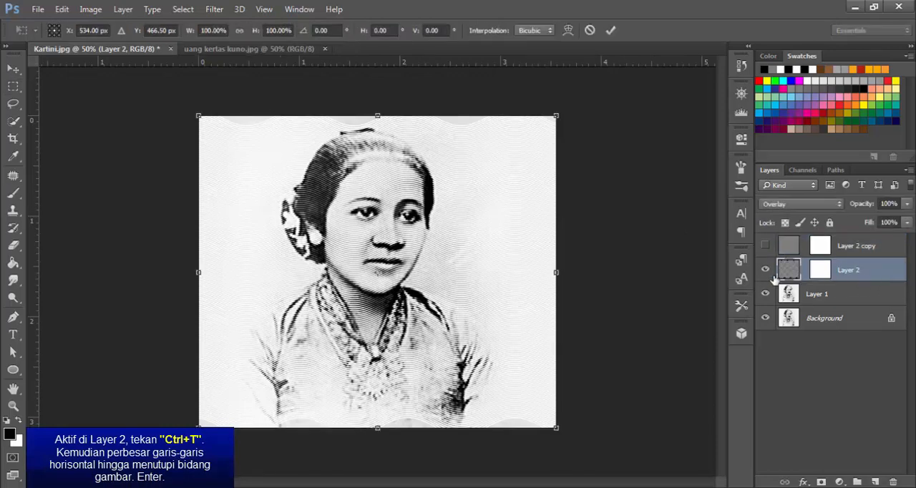
left_click_drag(559, 114, 578, 95)
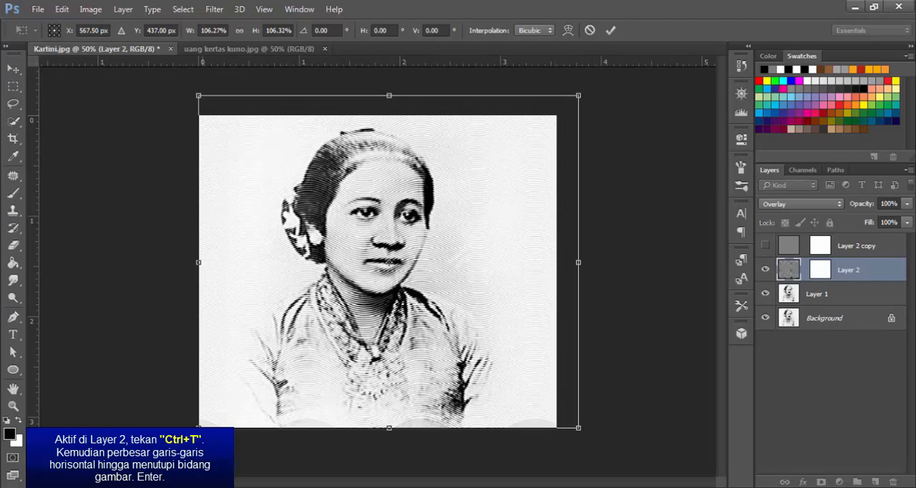
left_click_drag(200, 426, 167, 455)
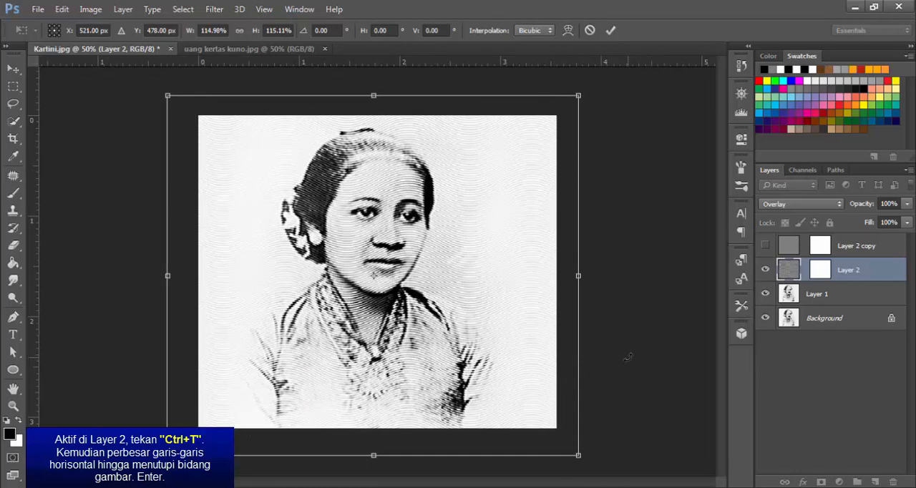
key("Return")
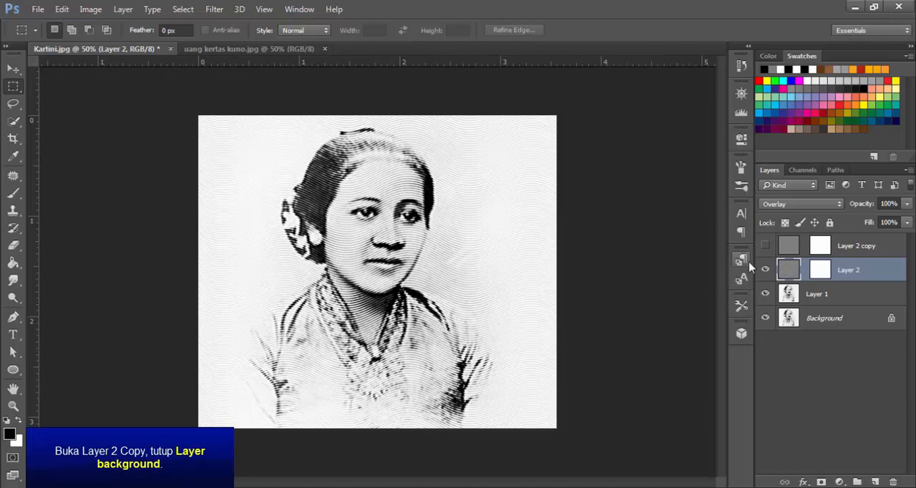
Show Layer 2 copy, hide the Background, and stamp all visible layers into a new layer above Layer 2 copy
left_click(765, 246)
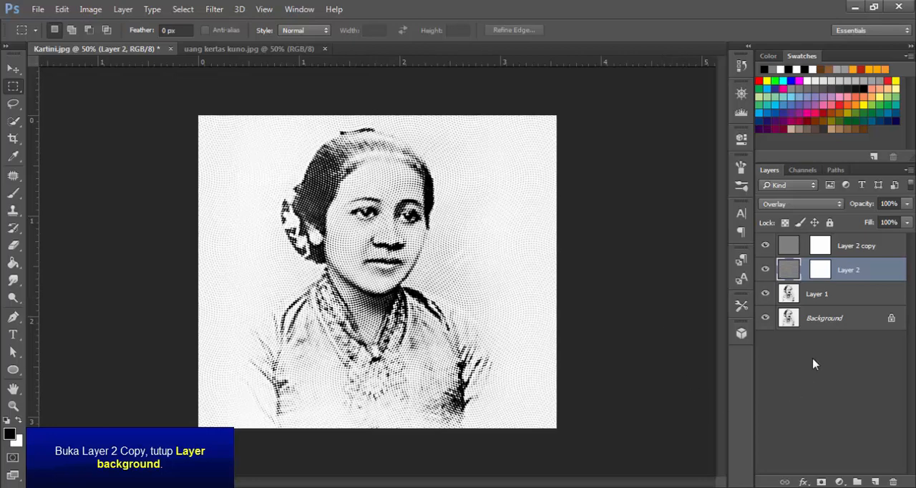
left_click(765, 319)
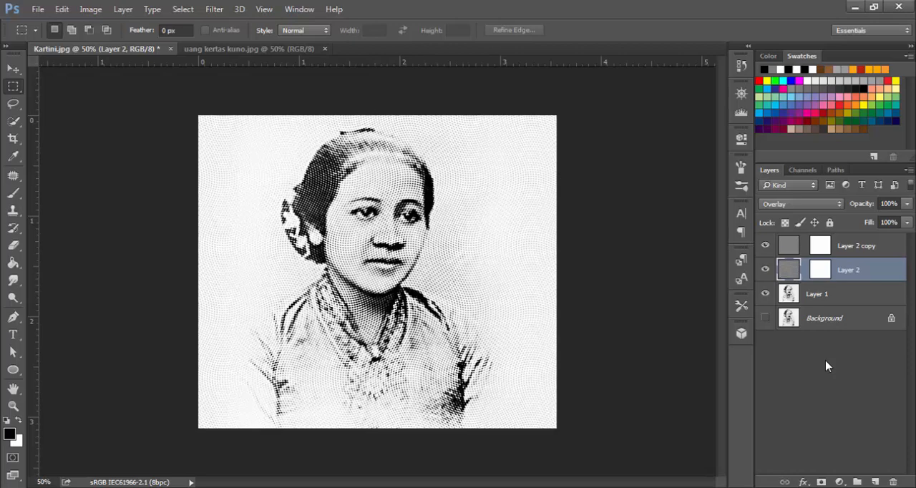
left_click(854, 247)
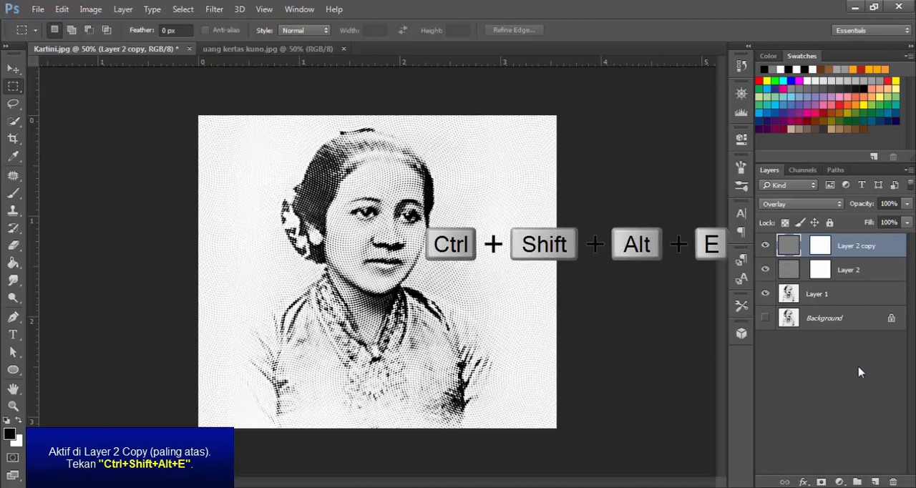
key("ctrl+shift+alt+e")
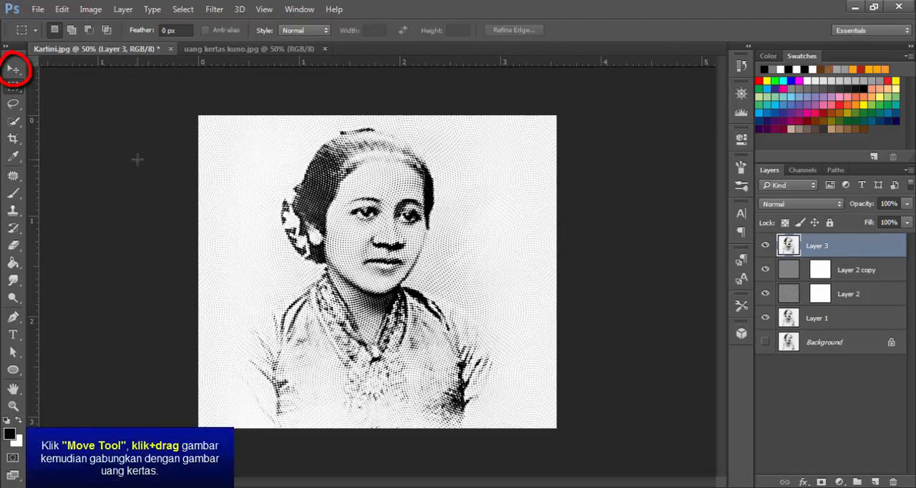
Copy the merged portrait layer into uang kertas kuno.jpg and scale it down over the left half of the banknote
left_click(13, 69)
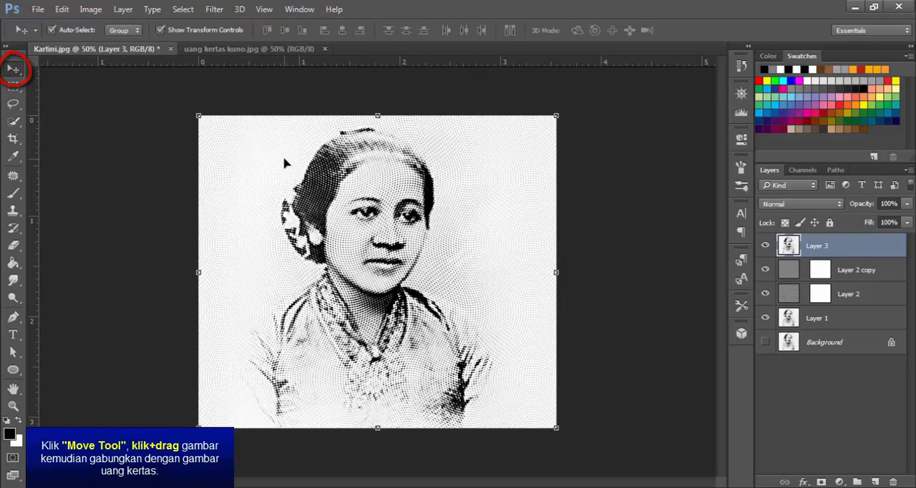
left_click_drag(286, 159, 228, 202)
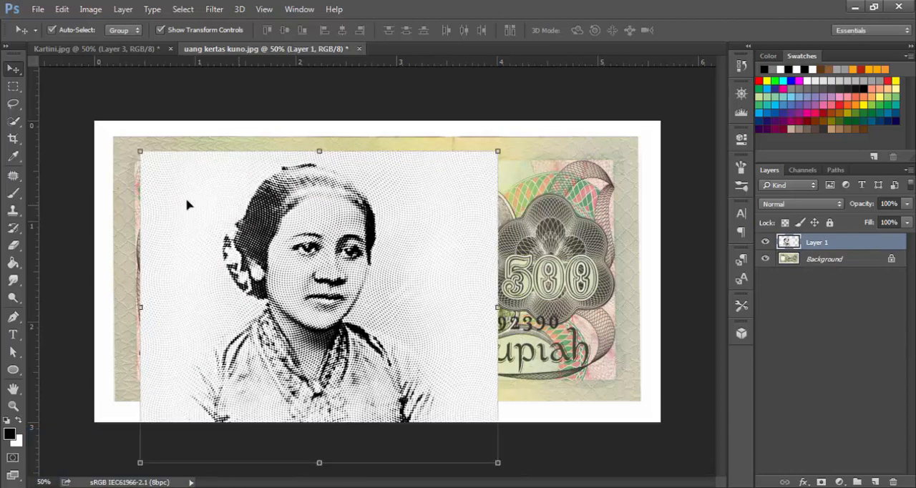
left_click_drag(140, 151, 236, 247)
left_click_drag(430, 271, 353, 213)
key("Return")
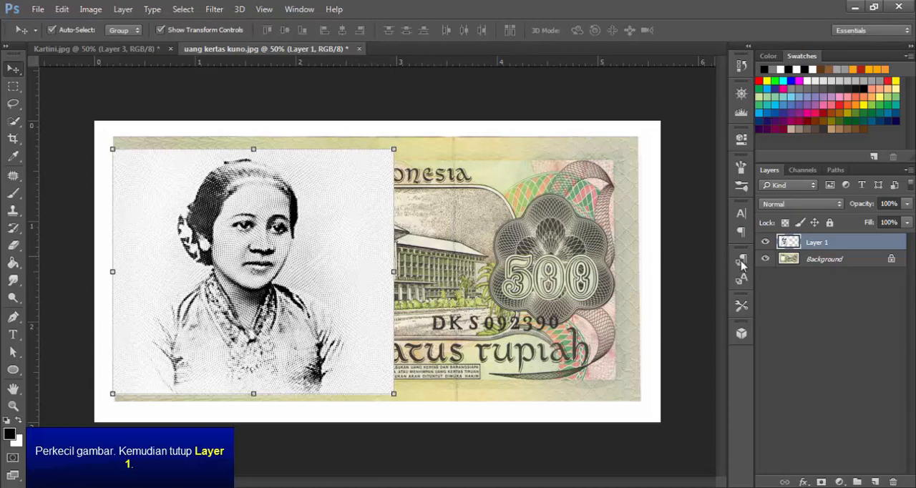
Hide the portrait layer and select the blank oval on the banknote's Background layer using Quick Selection with a 157 px brush
left_click(765, 243)
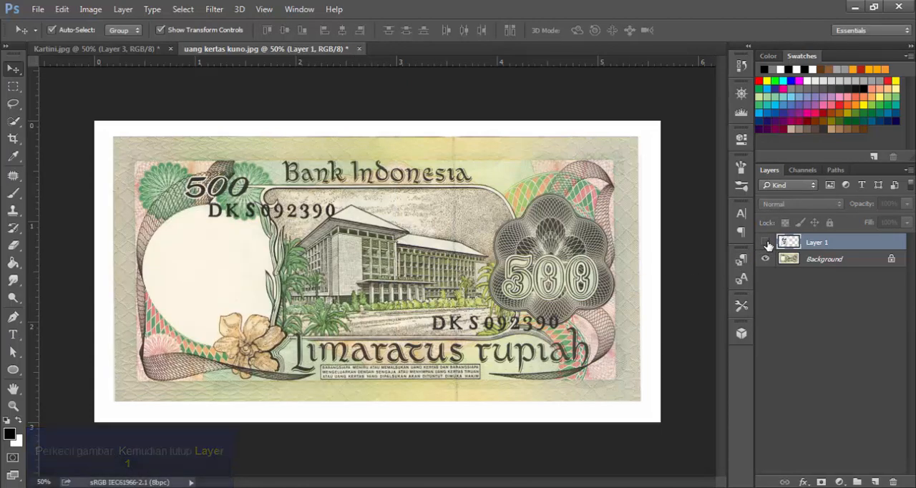
left_click(838, 262)
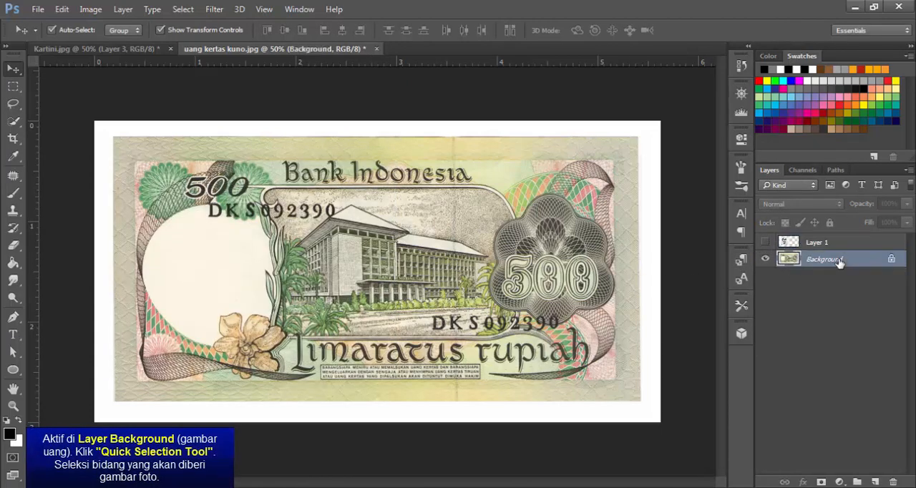
left_click(15, 123)
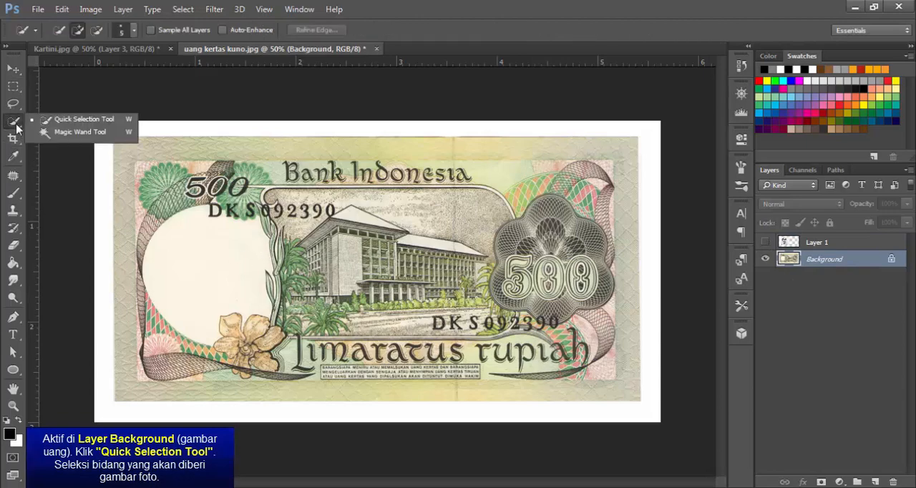
left_click(79, 119)
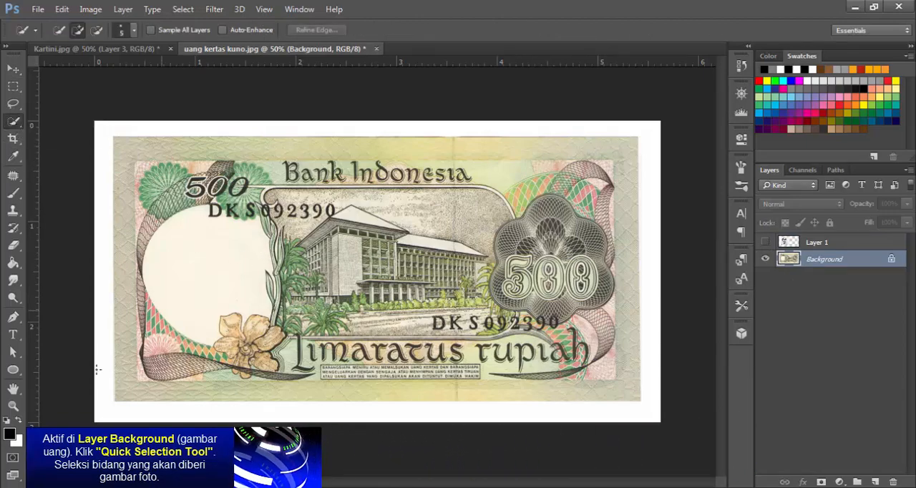
left_click(13, 404)
left_click(211, 326)
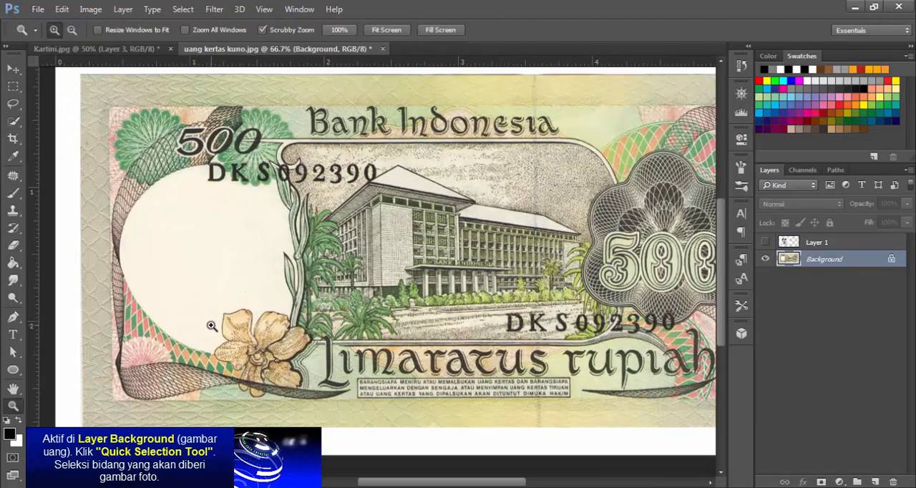
left_click(214, 321)
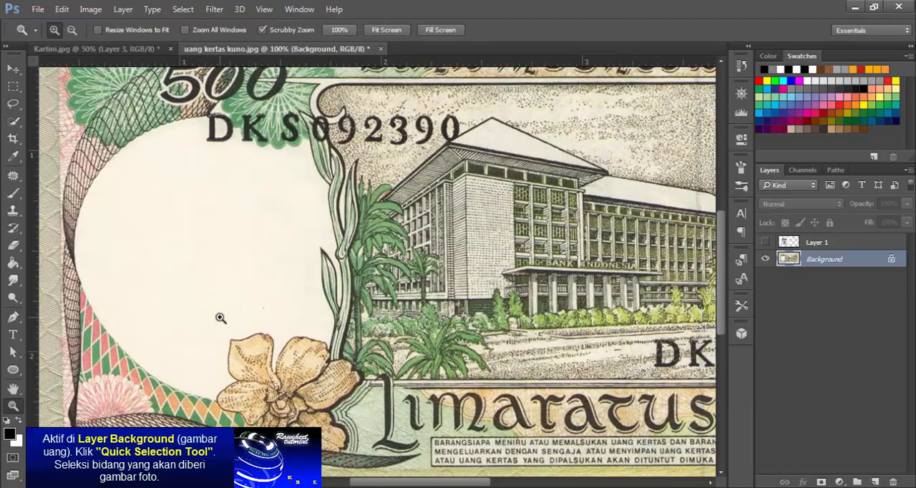
left_click(12, 122)
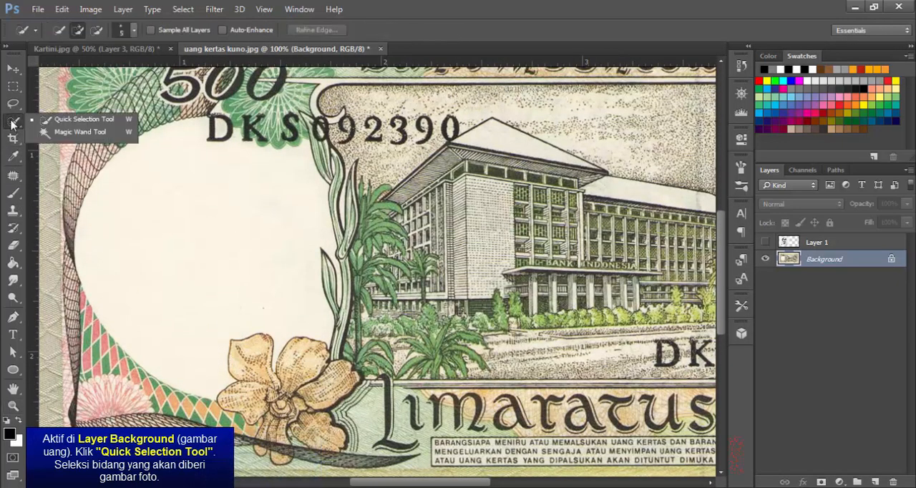
left_click(80, 119)
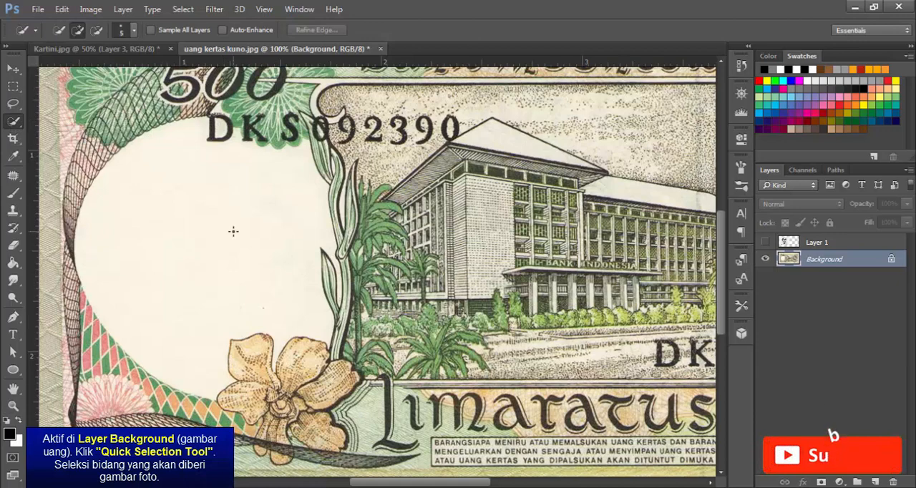
left_click(133, 30)
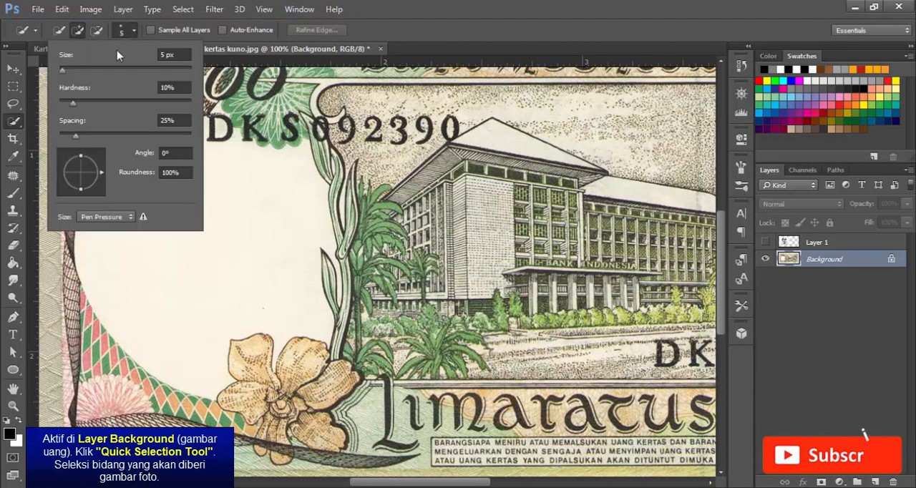
left_click_drag(62, 69, 115, 69)
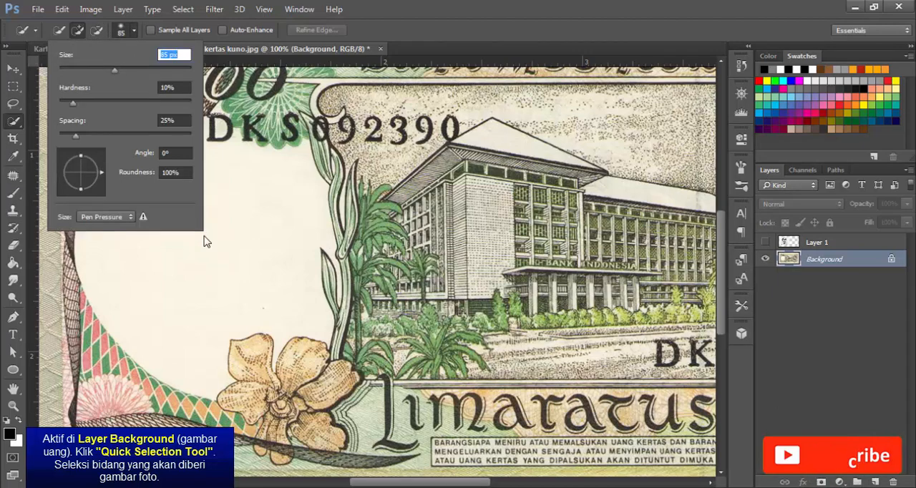
left_click(144, 69)
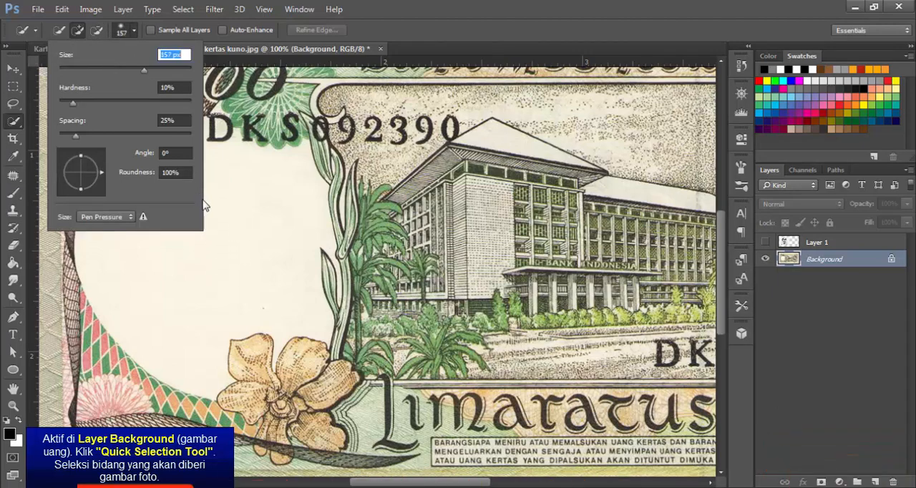
left_click(229, 250)
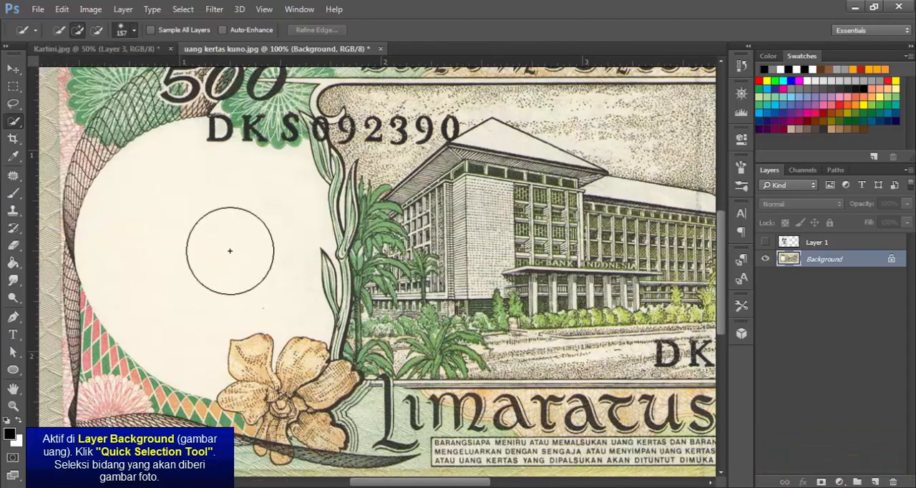
left_click_drag(230, 250, 201, 260)
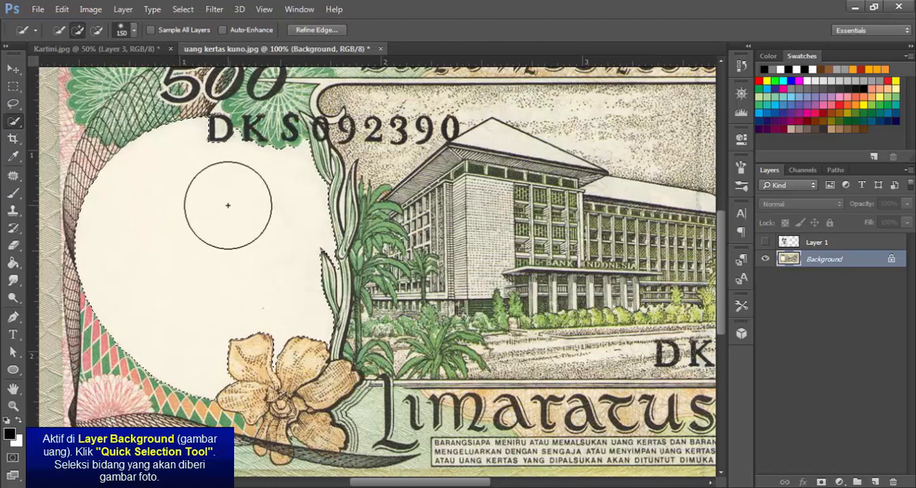
Extend the selection into the narrow gap between the pointed leaf and the stem beside the oval, using a 6 px brush
key("bracketleft")
key("bracketleft")
key("bracketleft")
key("bracketleft")
key("bracketleft")
key("bracketleft")
key("bracketleft")
key("bracketleft")
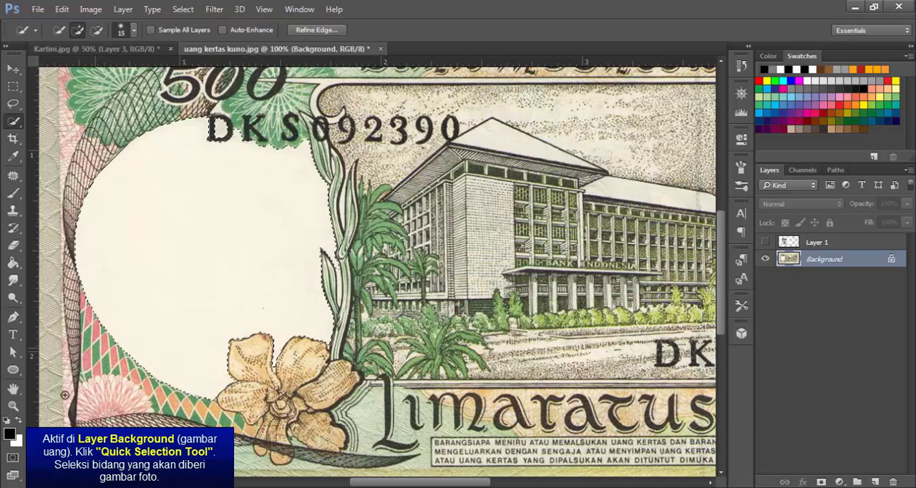
left_click(13, 405)
left_click(344, 288)
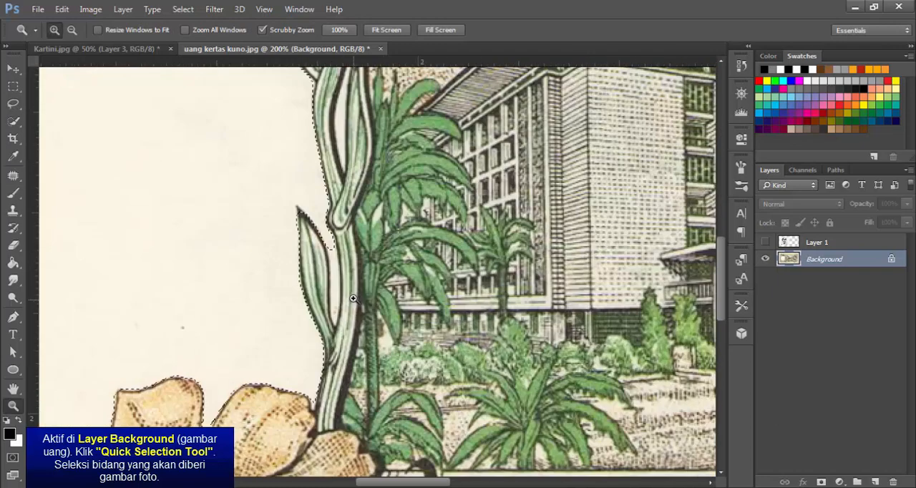
left_click(343, 290)
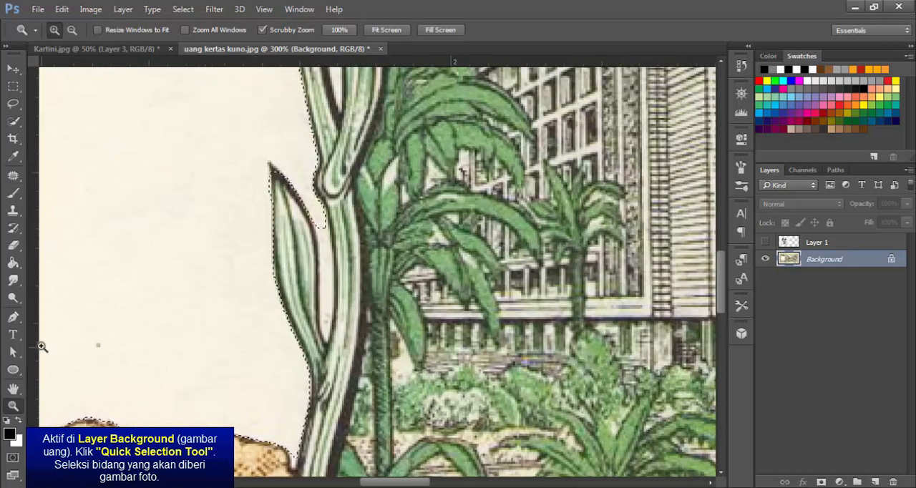
left_click(13, 121)
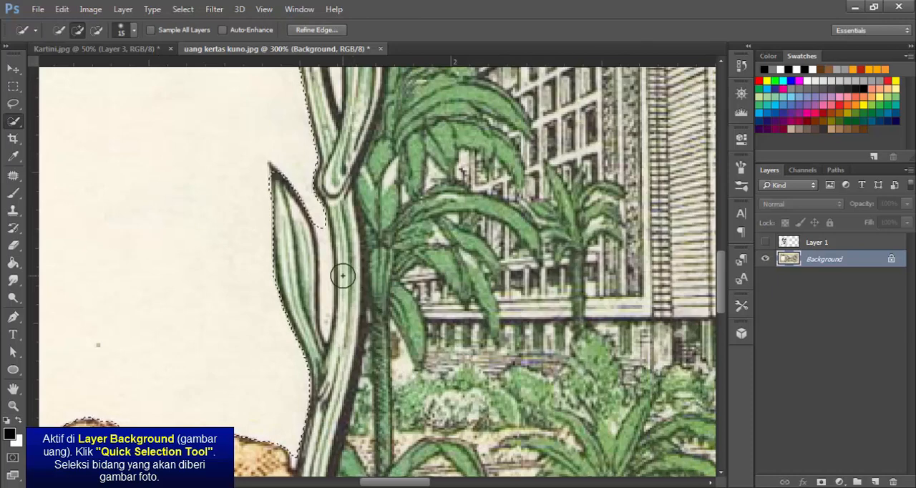
key("bracketleft")
key("bracketleft")
key("bracketleft")
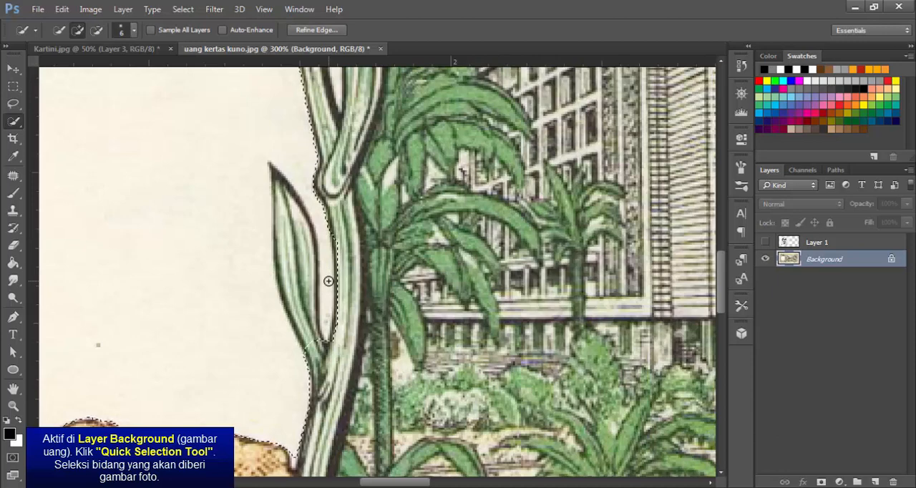
Refine the selection edge around the pointed leaf, excluding the leaf and stem while keeping the gap between them selected
left_click_drag(318, 312, 310, 343)
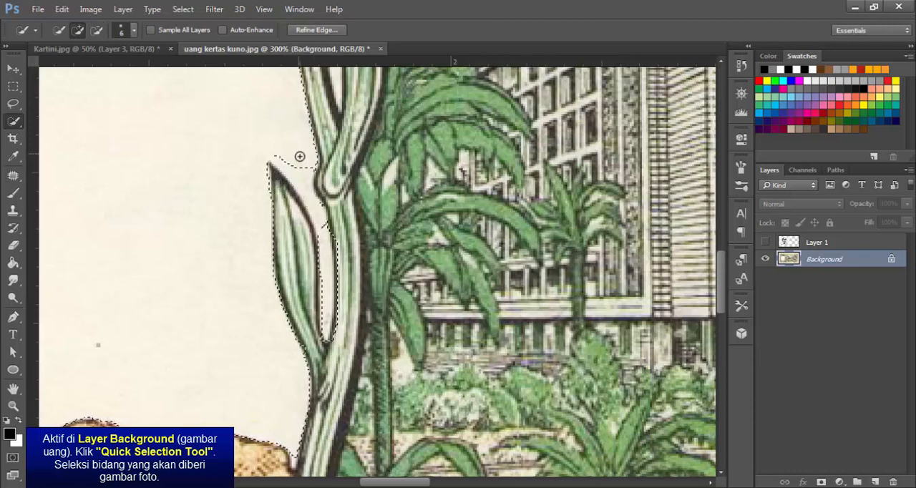
left_click_drag(299, 156, 315, 201)
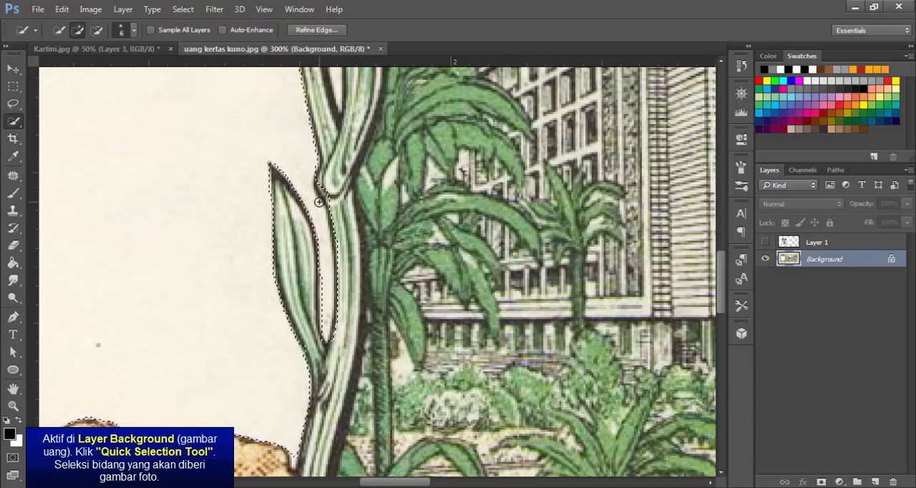
left_click_drag(323, 188, 334, 199)
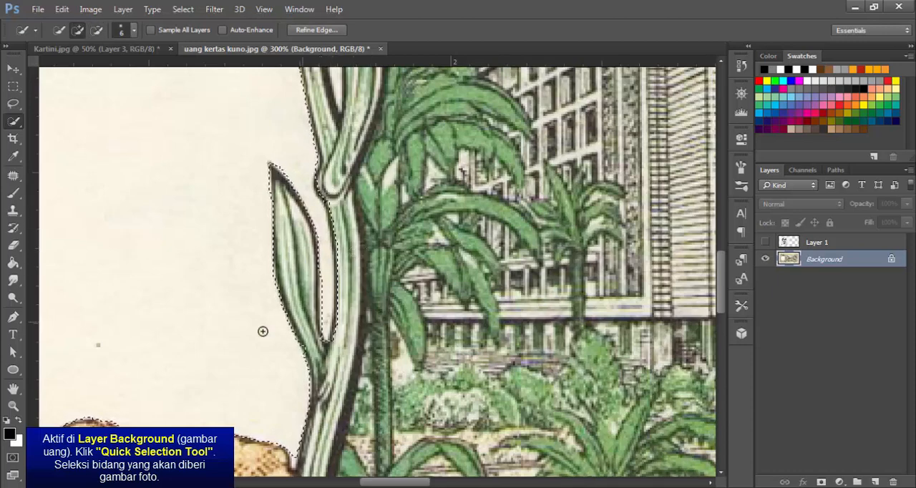
Show Layer 1 with the portrait and add a layer mask from the oval selection
left_click(13, 405)
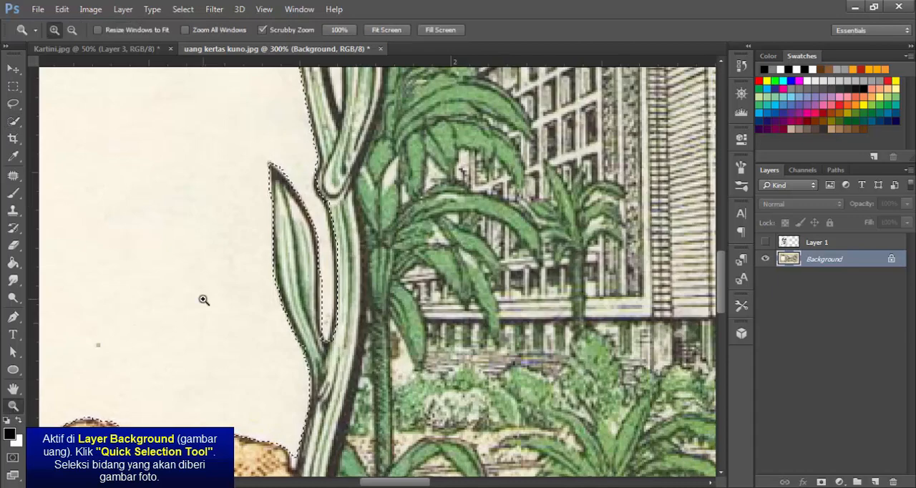
left_click(203, 300, "alt")
left_click(204, 300, "alt")
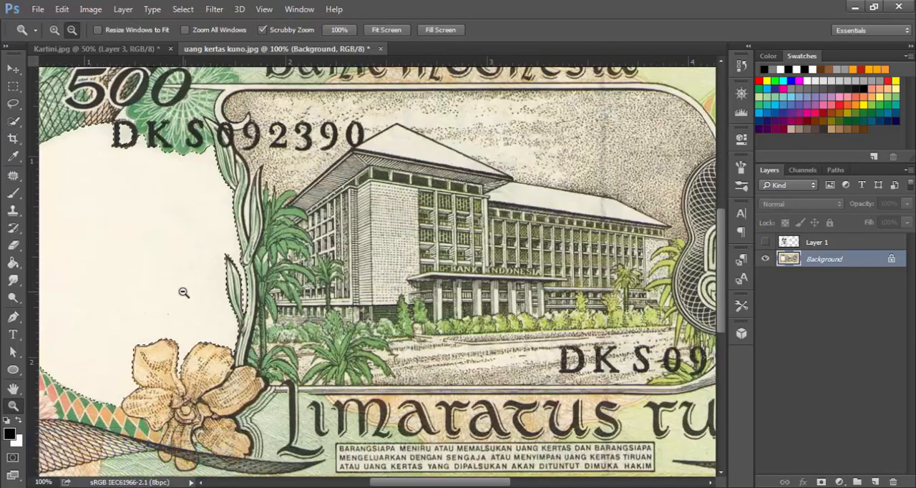
left_click(203, 299, "alt")
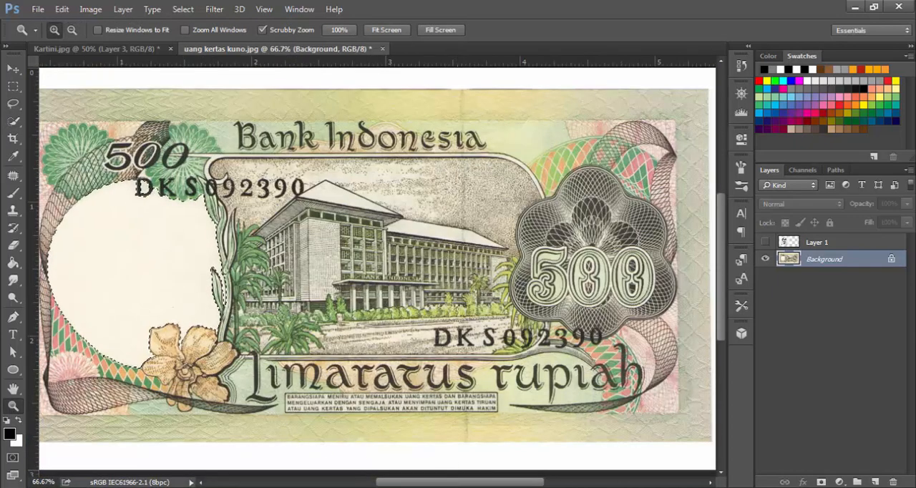
left_click_drag(462, 484, 448, 485)
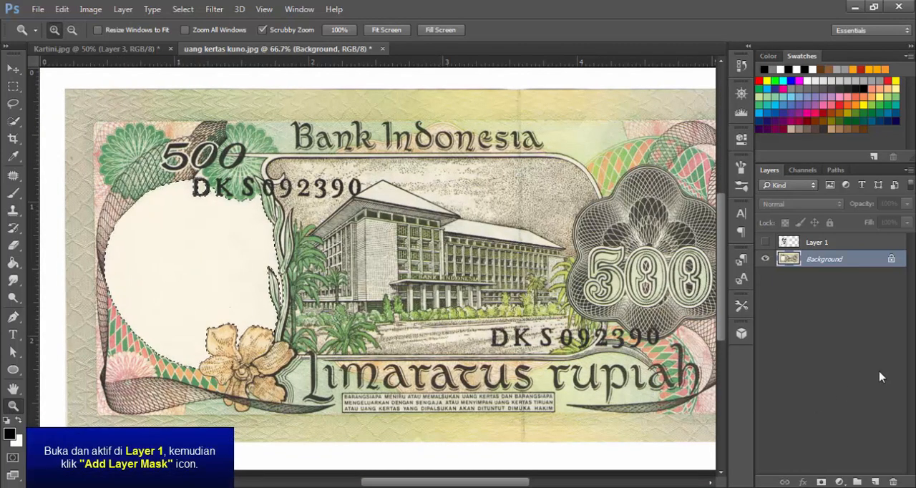
left_click(825, 244)
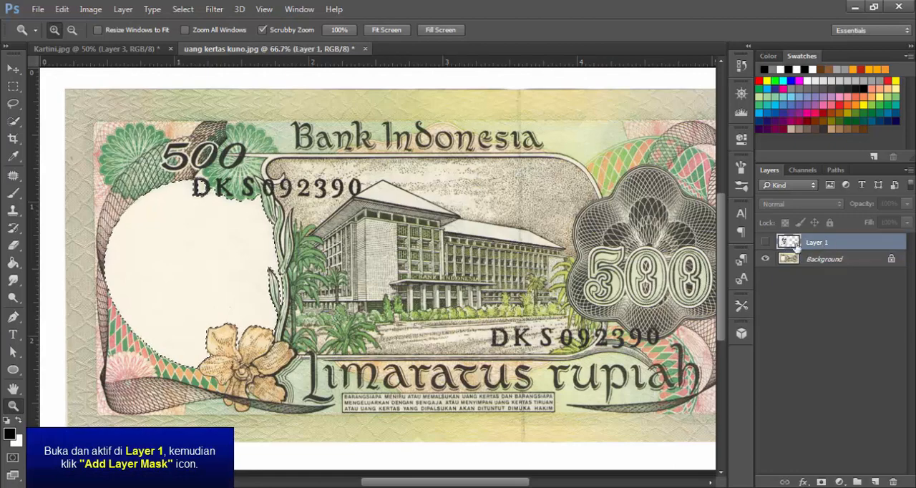
left_click(764, 242)
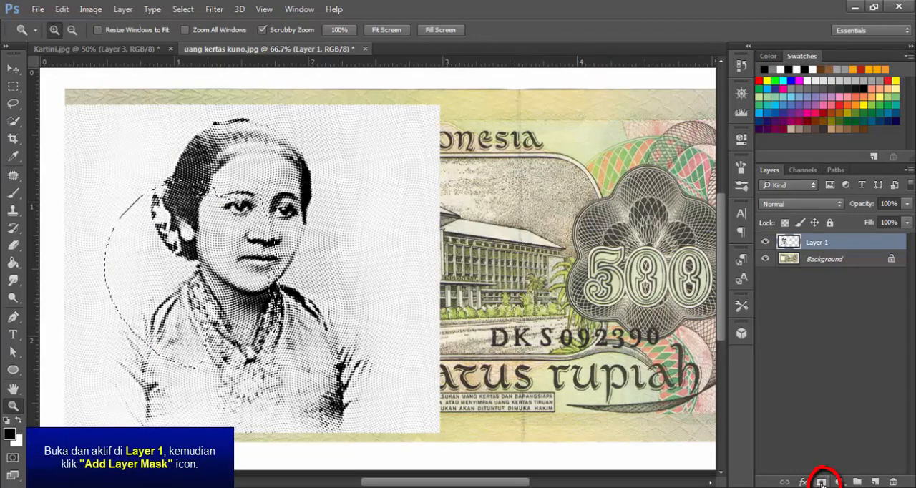
left_click(821, 482)
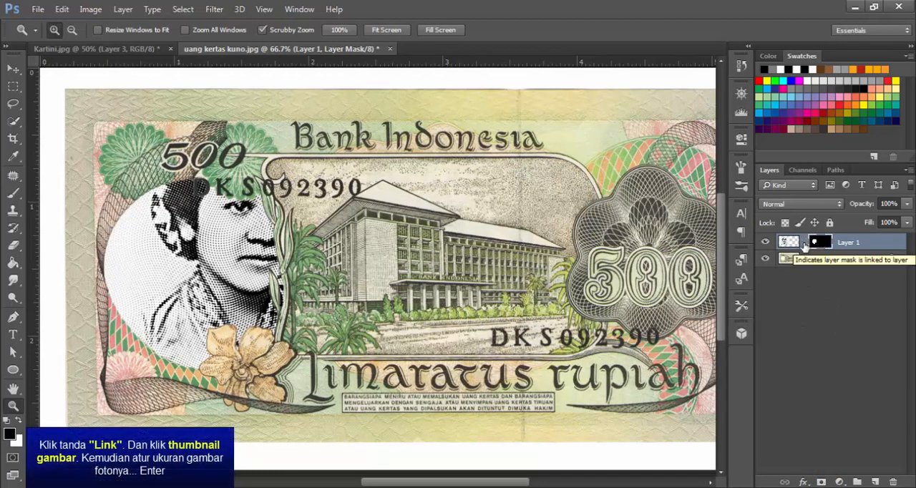
Unlink the portrait from its layer mask, scale the image to about 80%, and position the face inside the oval
left_click(805, 243)
left_click(787, 242)
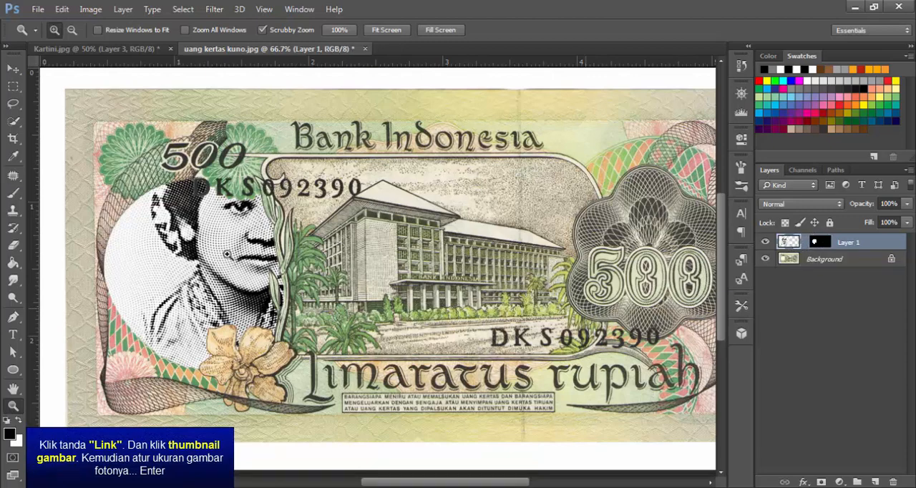
left_click(13, 68)
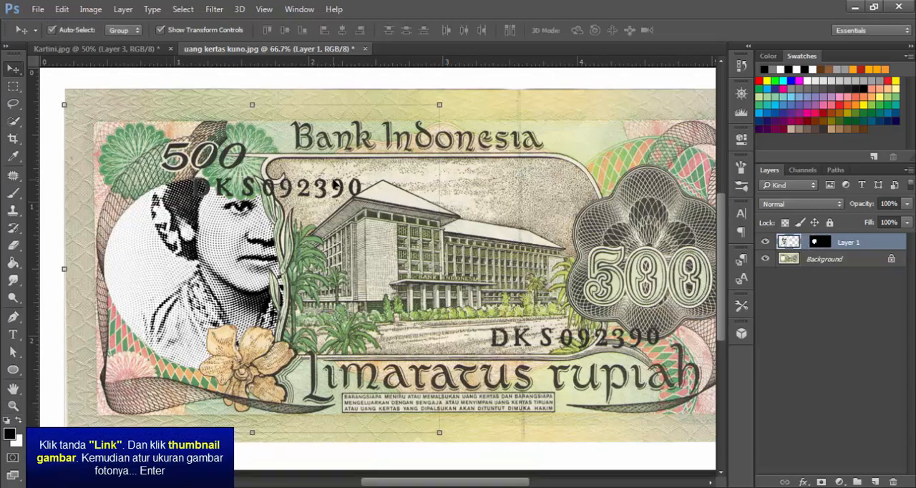
left_click_drag(437, 102, 361, 177)
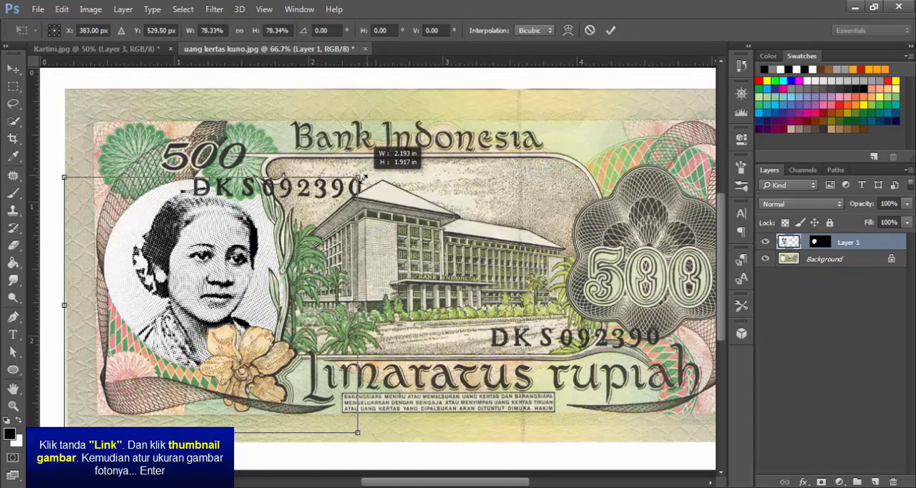
left_click_drag(251, 273, 227, 272)
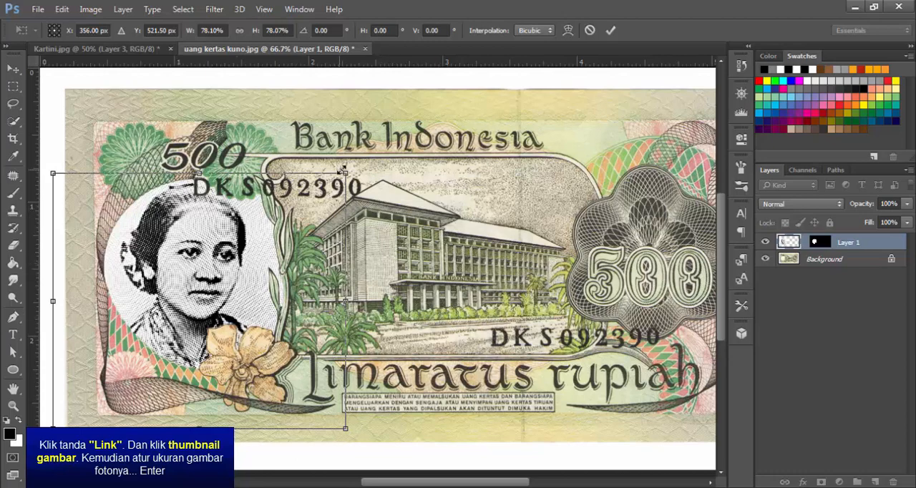
left_click_drag(344, 173, 351, 166)
left_click_drag(241, 216, 242, 222)
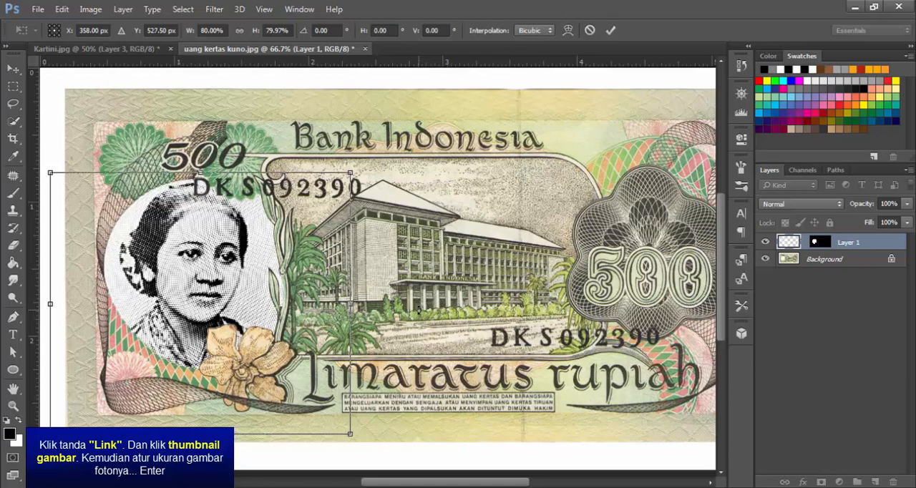
key("Return")
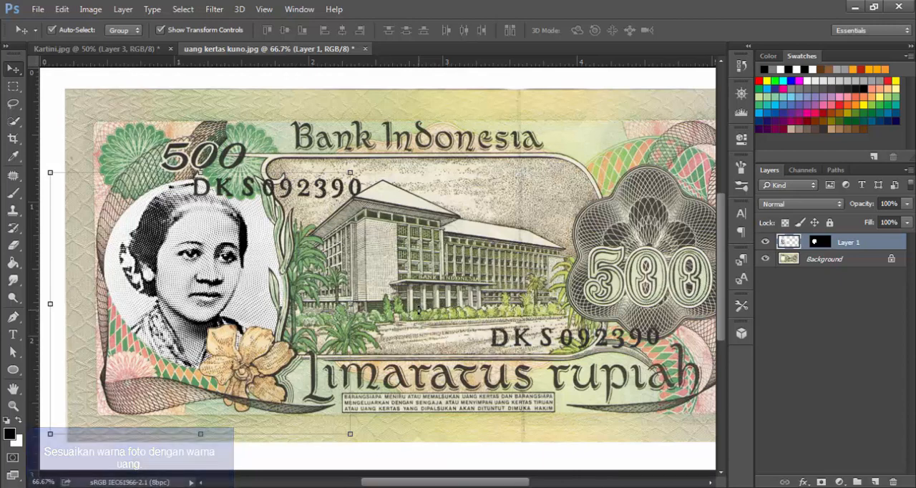
Add a Hue/Saturation adjustment layer above the portrait and clip it to Layer 1
left_click(842, 484)
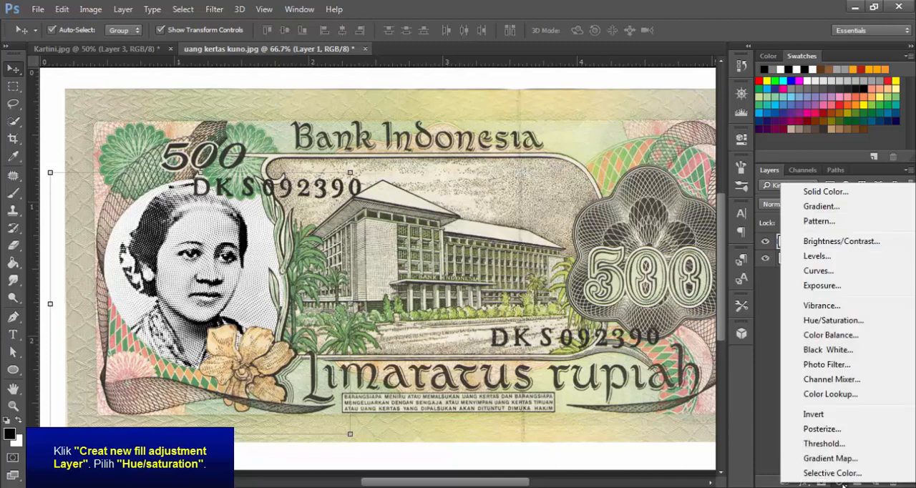
left_click(849, 326)
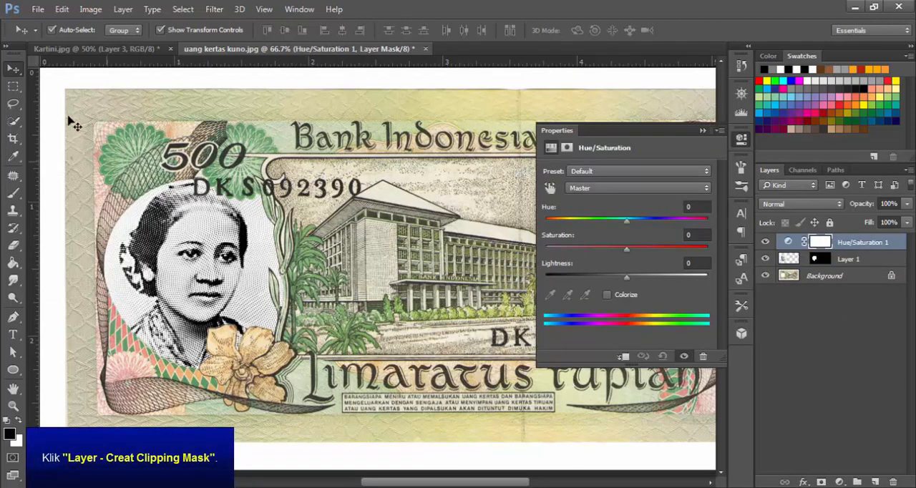
left_click(132, 13)
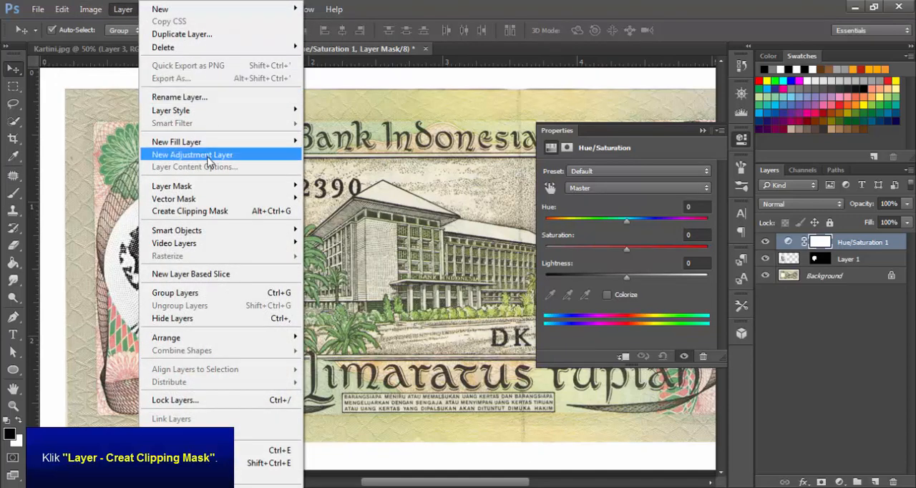
left_click(206, 217)
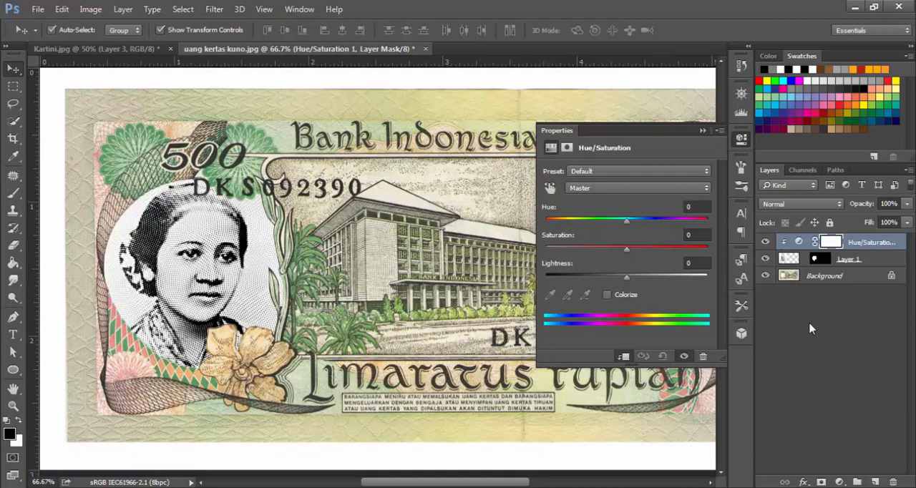
Colorize the portrait through the Hue/Saturation adjustment with Hue 95, Saturation 20 and Lightness -3
left_click(608, 295)
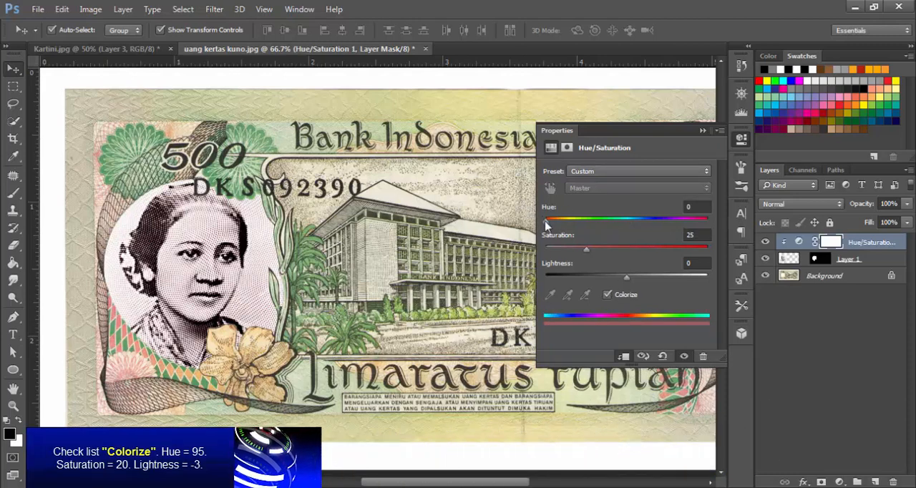
left_click_drag(546, 221, 589, 245)
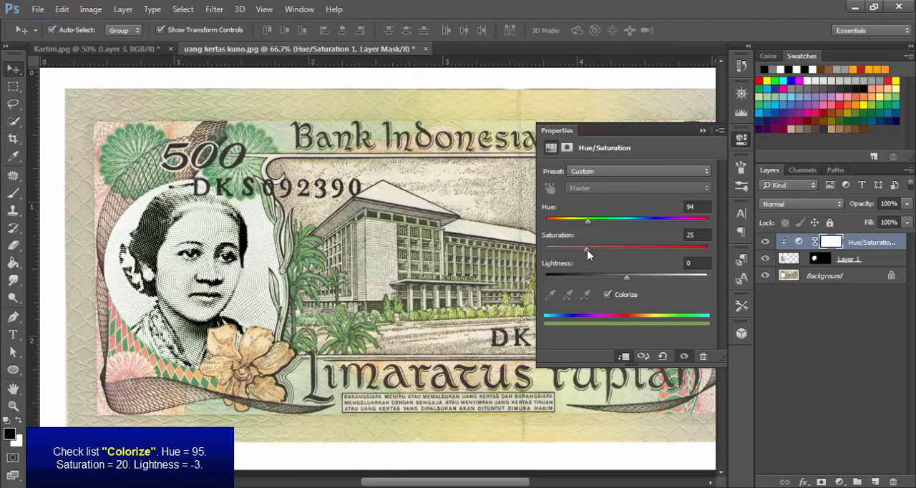
mouse_move(588, 252)
left_mouse_down()
mouse_move(546, 251)
mouse_move(640, 255)
mouse_move(580, 263)
left_mouse_up()
mouse_move(626, 279)
left_mouse_down()
mouse_move(586, 283)
mouse_move(692, 288)
mouse_move(623, 288)
left_mouse_up()
left_click(588, 224)
left_click_drag(588, 224, 589, 226)
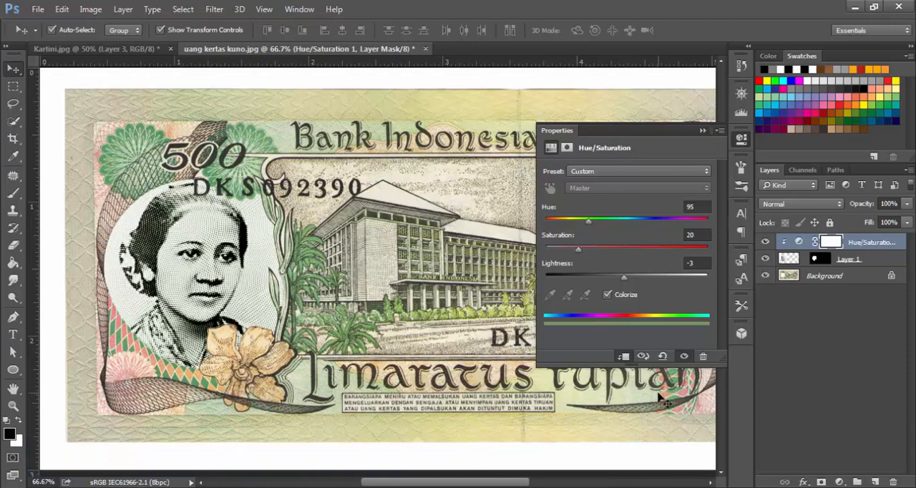
left_click(702, 131)
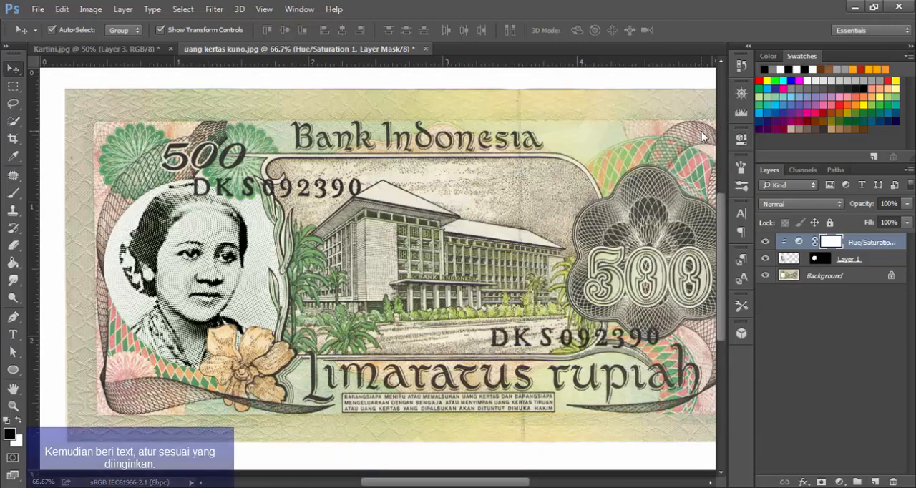
Add the text "R. A. Kartini" below the portrait in black 7 pt Matura MT Script Capitals
left_click(13, 335)
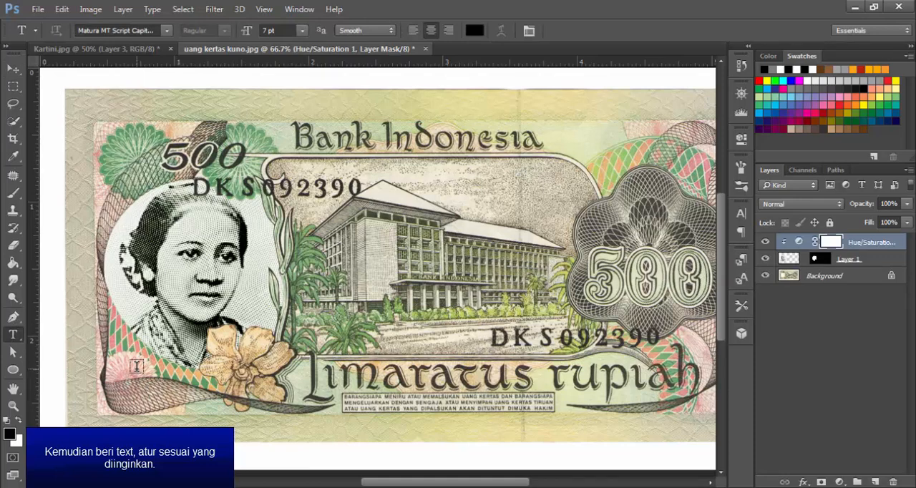
left_click(136, 365)
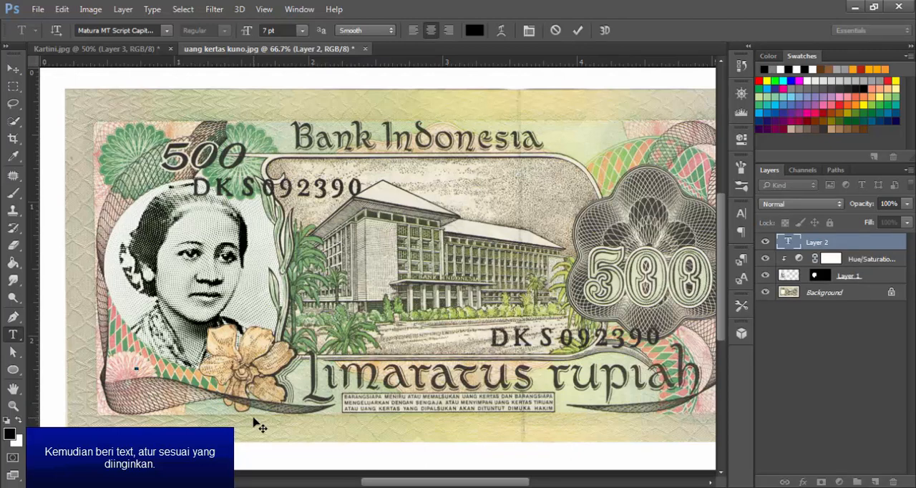
type("R.")
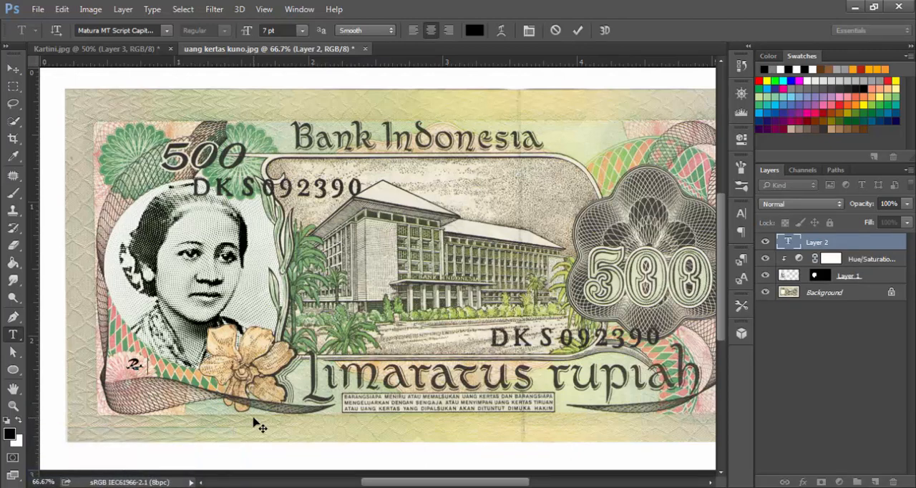
type(" A")
type(".")
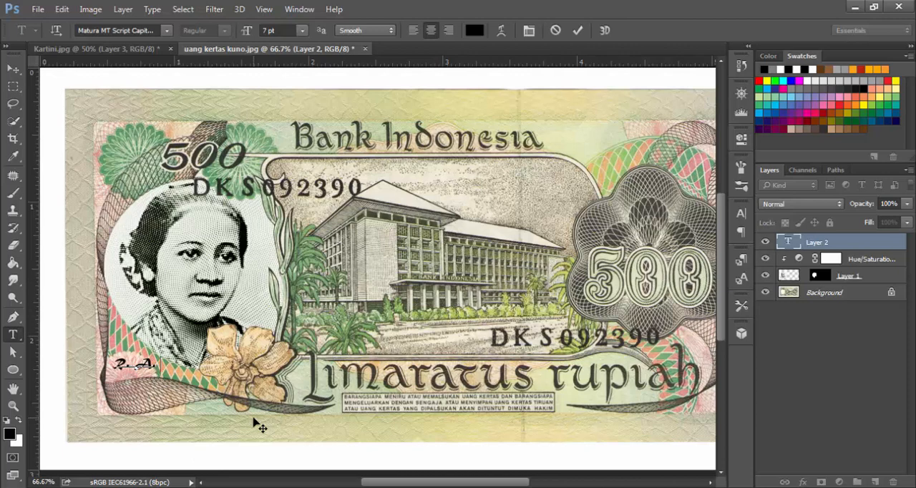
type(" Karti")
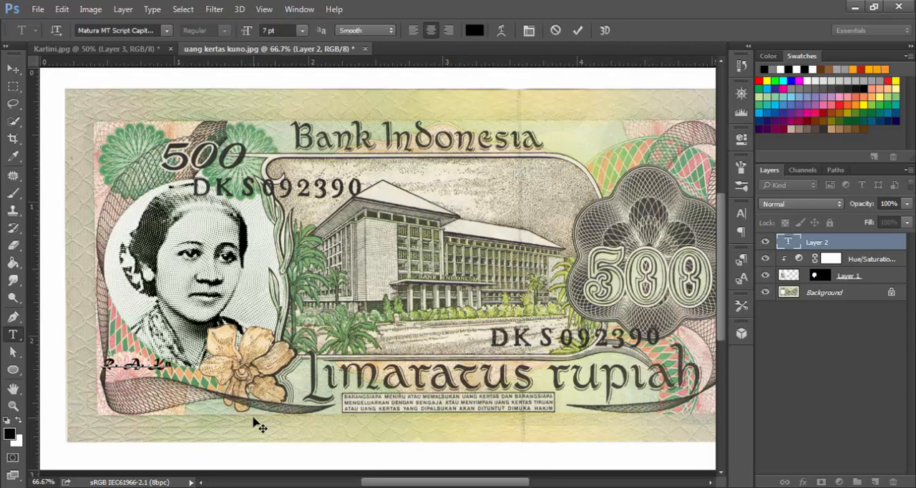
type("ni")
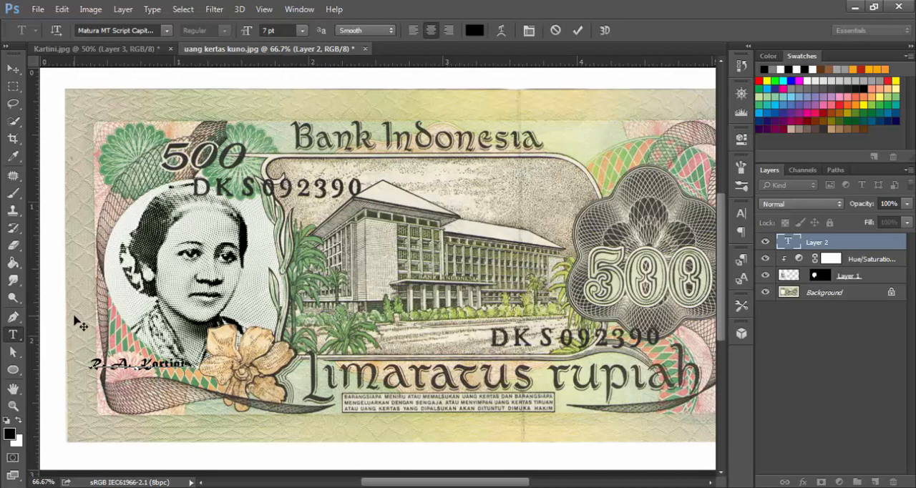
Move the name text under the portrait's shoulder, fitting it between the banknote's inner border and the flower
left_click(13, 69)
left_click_drag(158, 363, 186, 371)
key("Up")
key("Up")
key("Up")
key("Up")
key("Up")
key("Up")
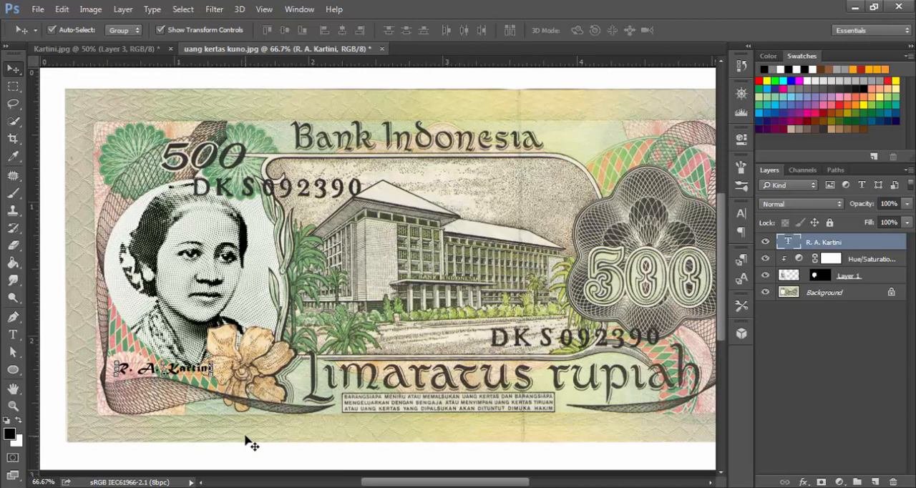
key("Left")
key("Left")
key("Left")
key("Left")
key("Left")
key("Left")
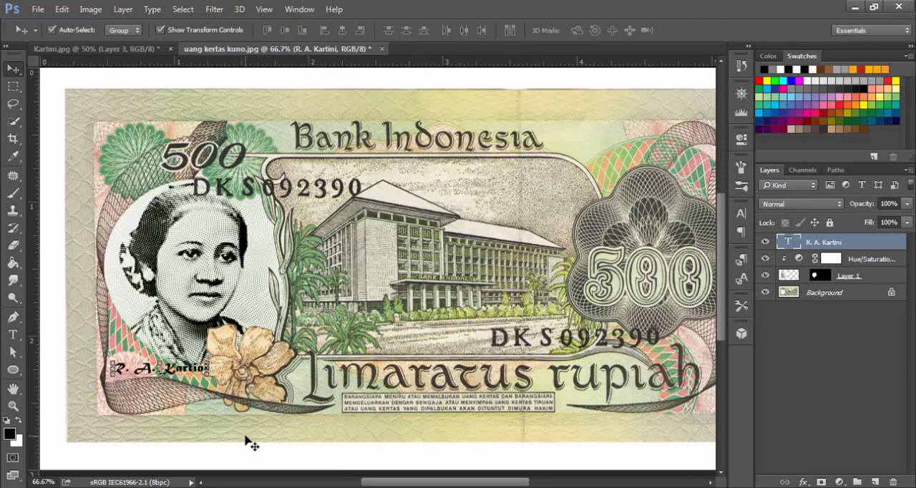
key("Left")
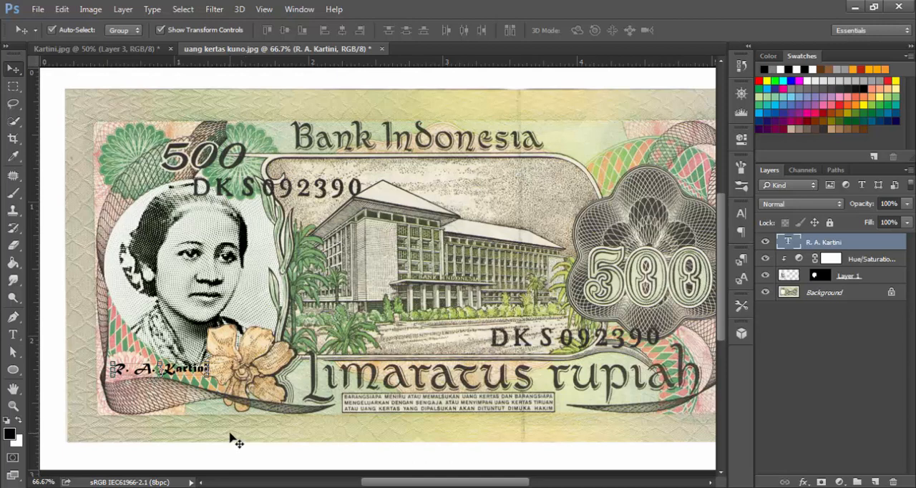
Remove the space between "R." and "A." in the name text and set its layer opacity to 95%
left_click(13, 334)
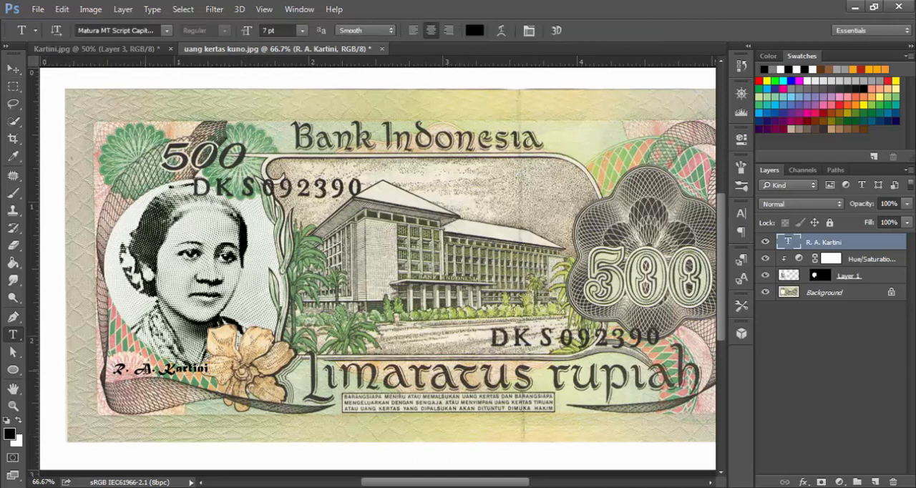
left_click(139, 370)
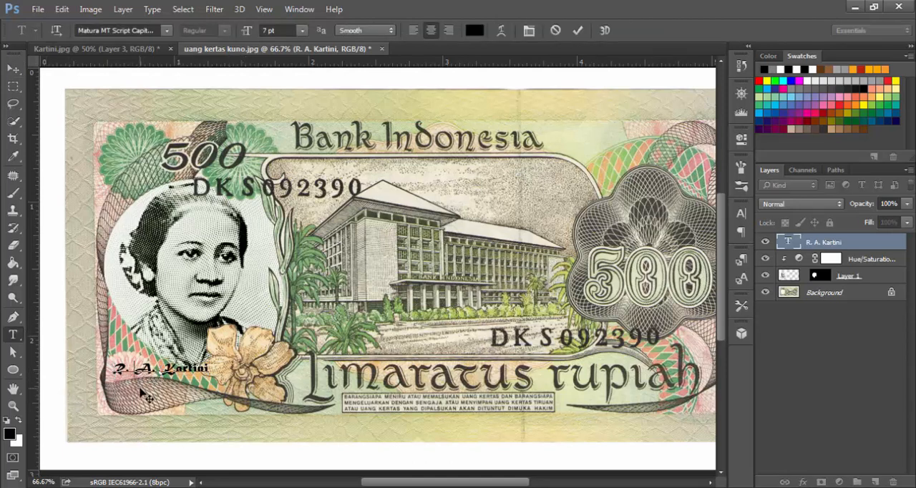
key("BackSpace")
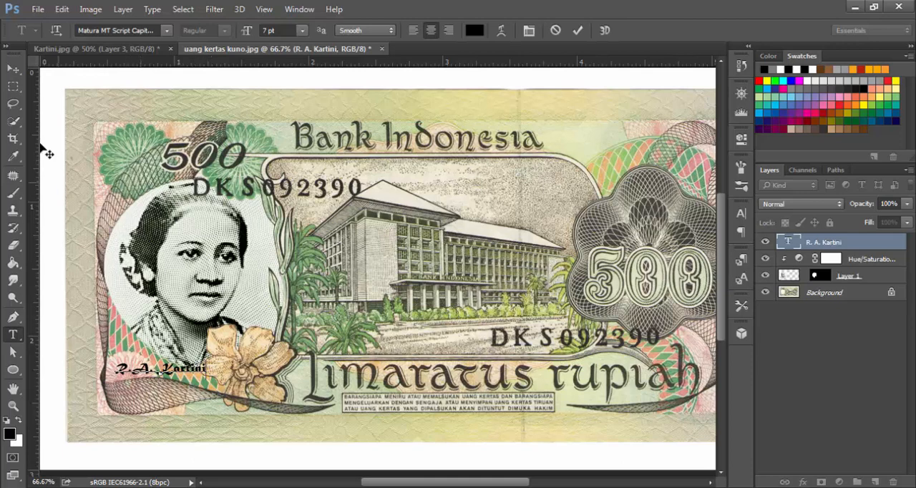
left_click(11, 68)
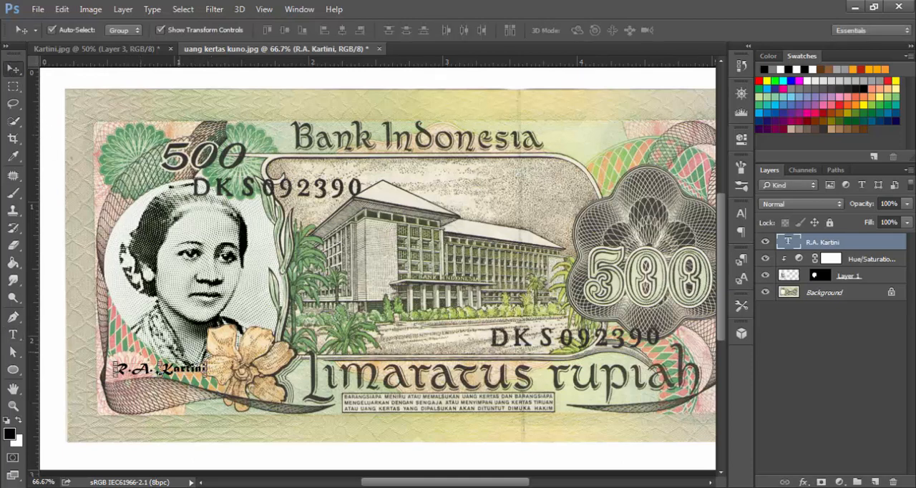
left_click(889, 203)
type("95")
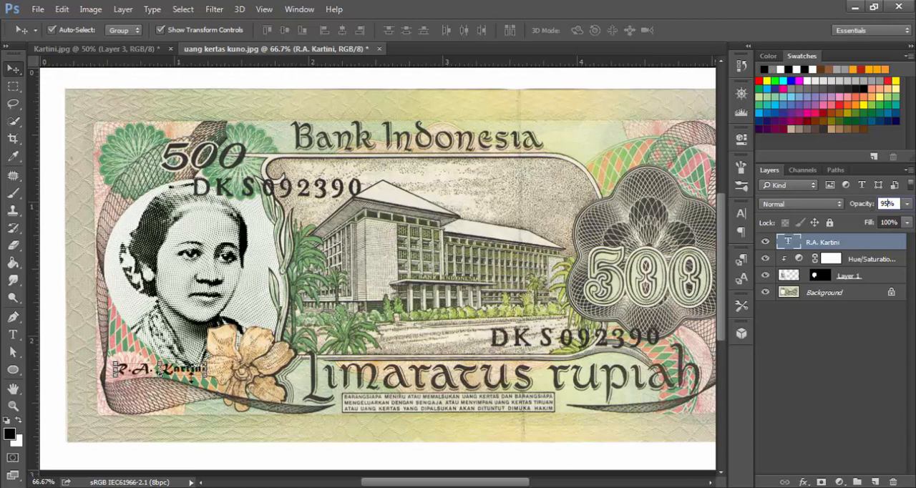
Shift the name text slightly to the left and fine-tune its position so it ends at the flower's edge, then hide its transform box
left_click_drag(193, 377, 203, 344)
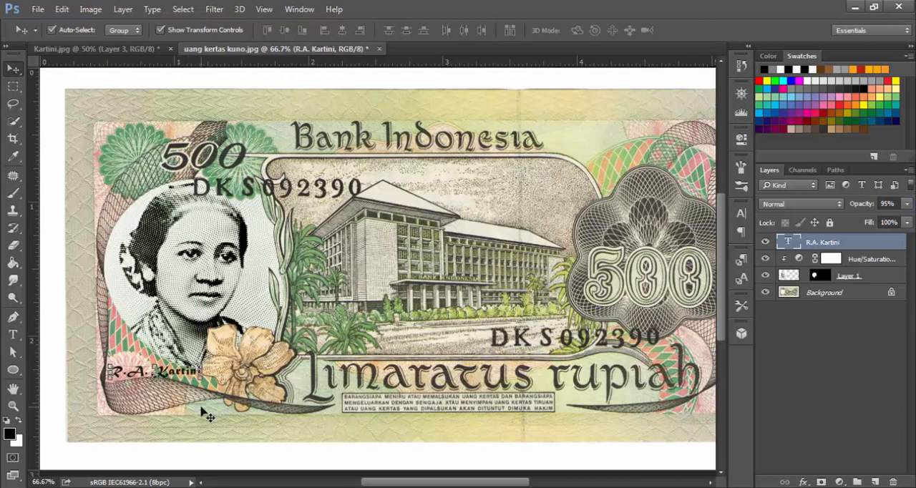
key("Up")
key("Up")
key("Up")
key("Up")
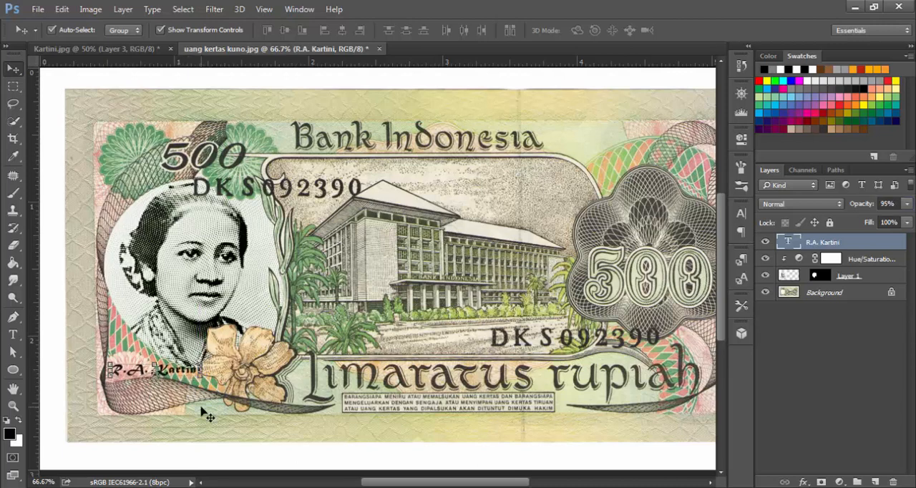
key("Right")
key("Right")
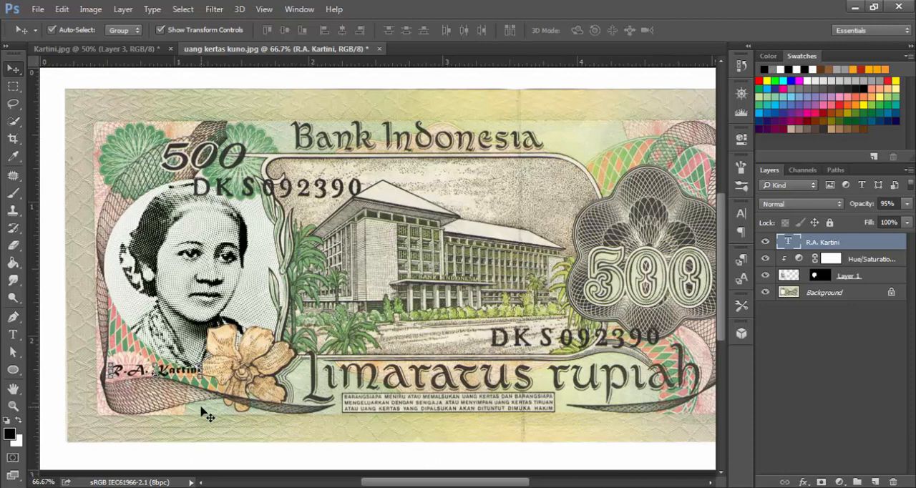
left_click(13, 87)
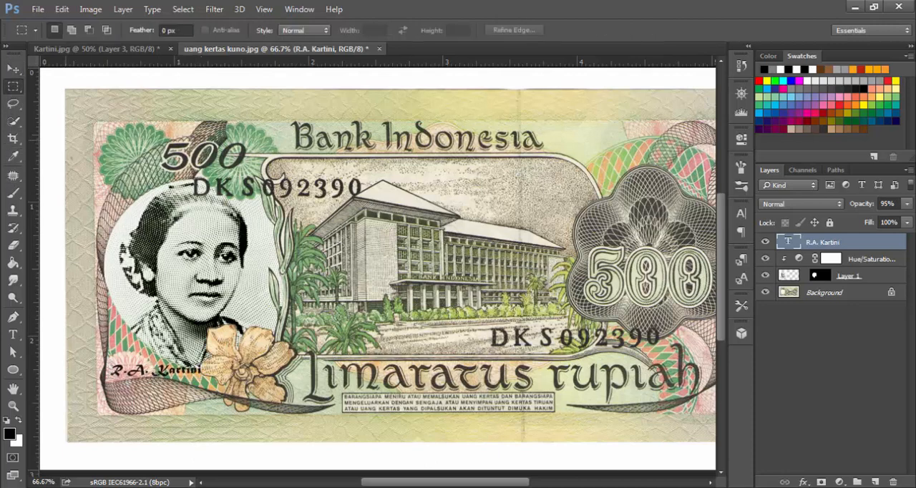
Examine the engraved line texture of the portrait's face up close and how the portrait blends into the banknote's oval
left_click(13, 405)
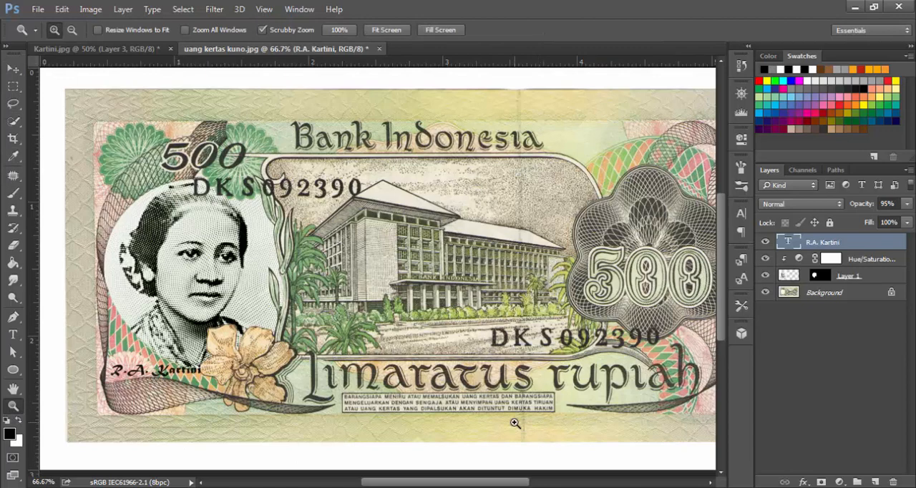
left_click(514, 422, "alt")
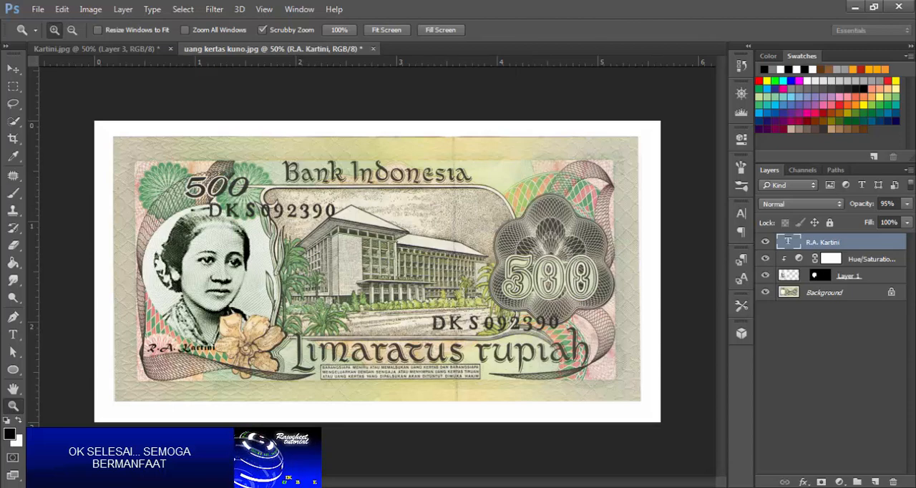
left_click(224, 326)
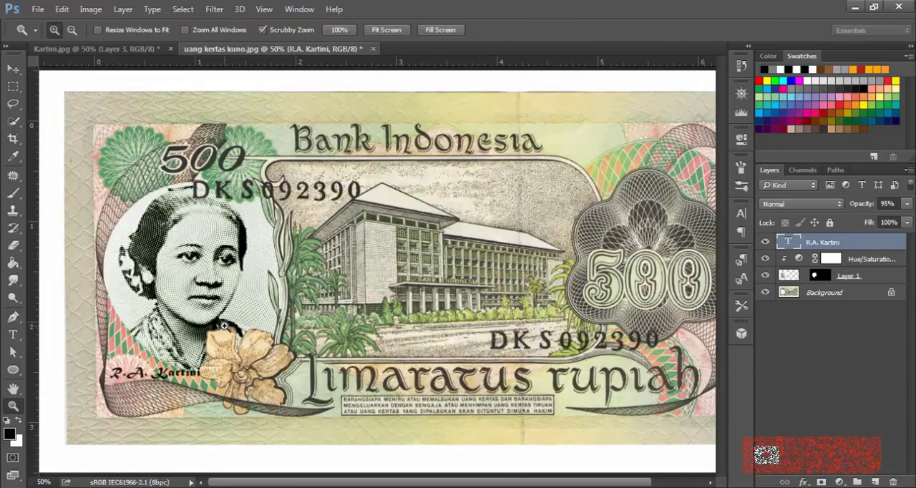
left_click(174, 282)
left_click(312, 229)
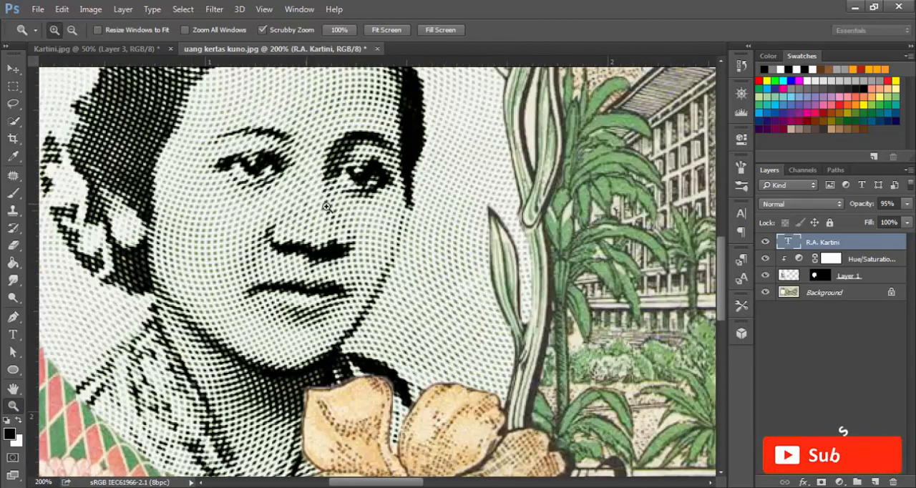
left_click(324, 215)
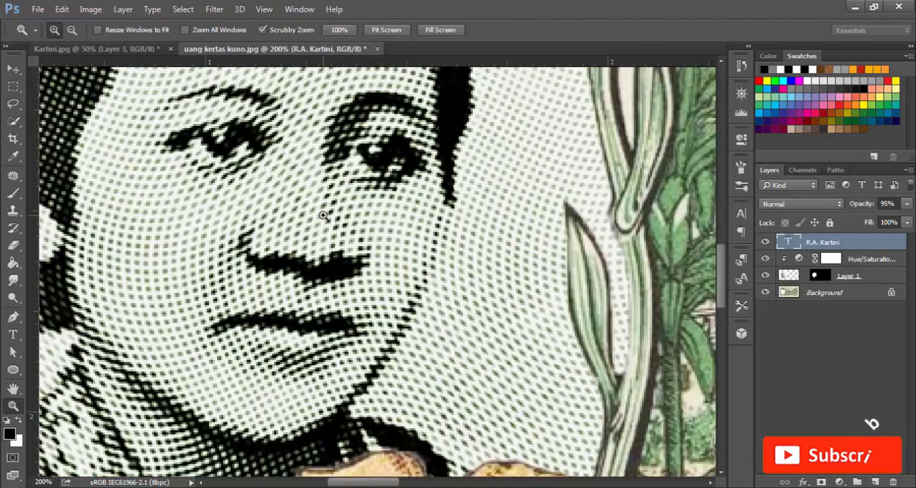
left_click(325, 229, "alt")
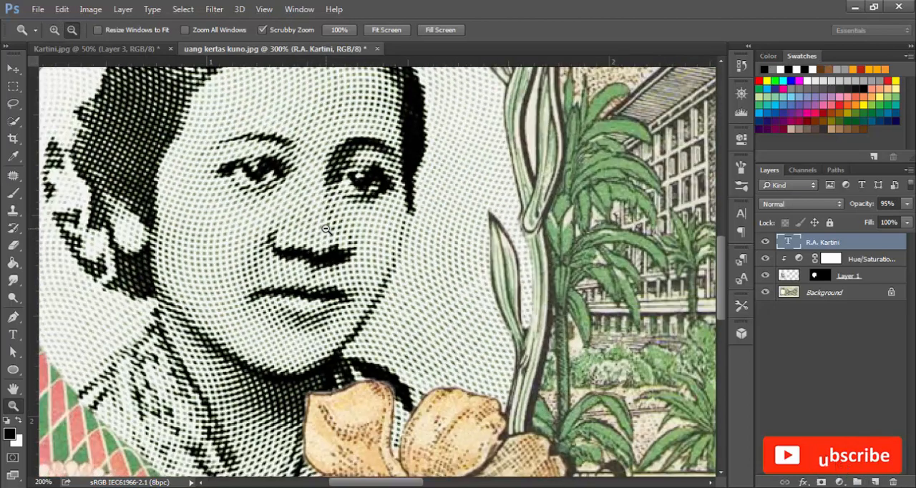
Review the finished banknote as a whole, comparing the portrait and name text with the original artwork
left_click(326, 229, "alt")
left_click(326, 229, "alt")
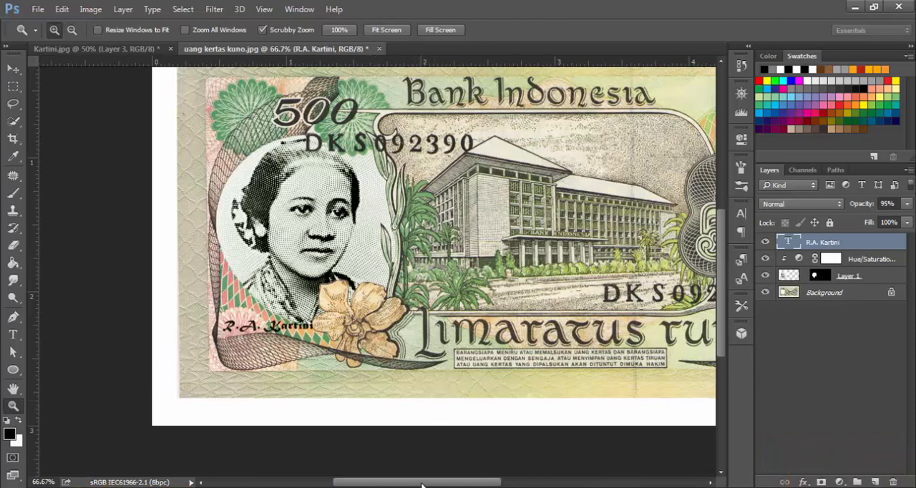
left_click_drag(417, 483, 465, 486)
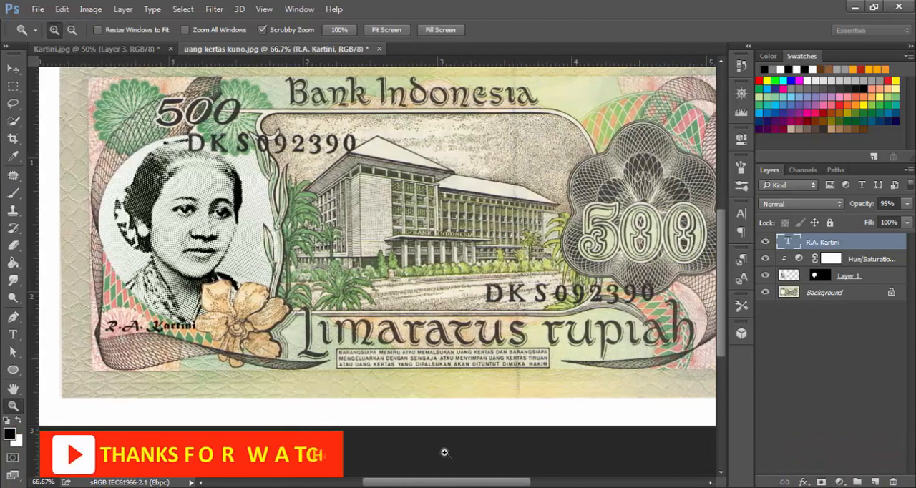
left_click(362, 311, "alt")
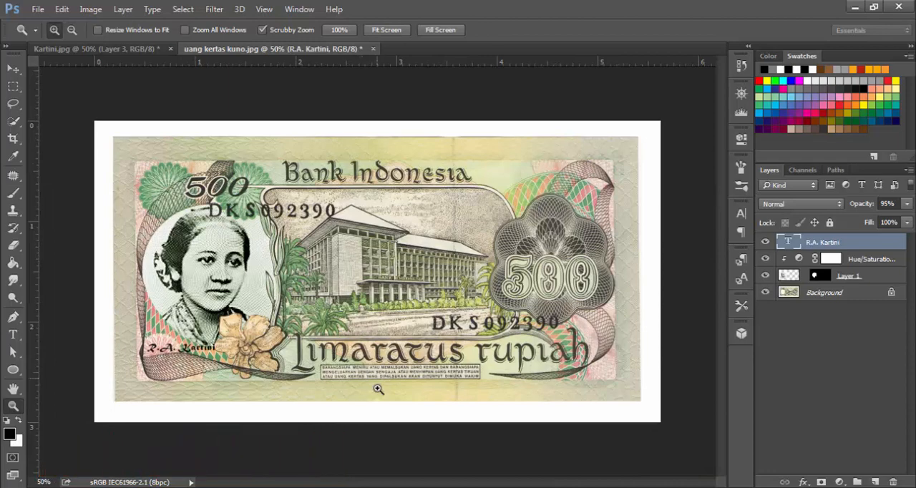
left_click(374, 362)
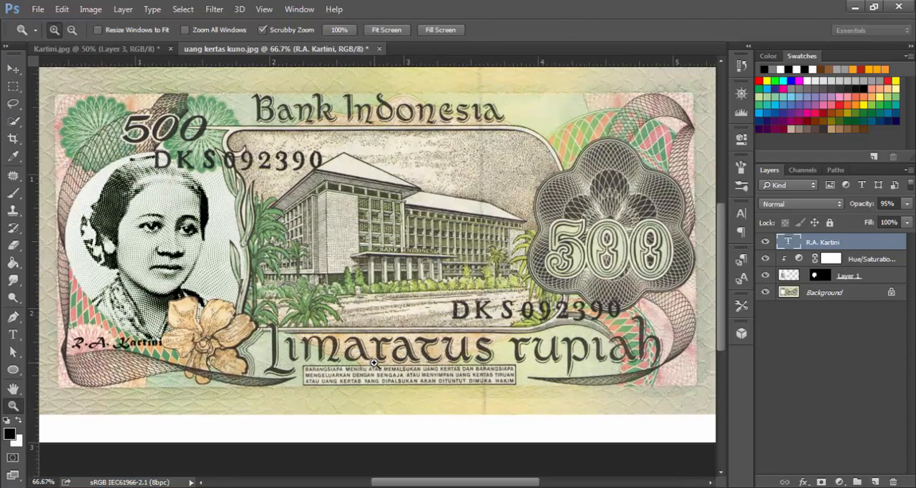
left_click(380, 323, "alt")
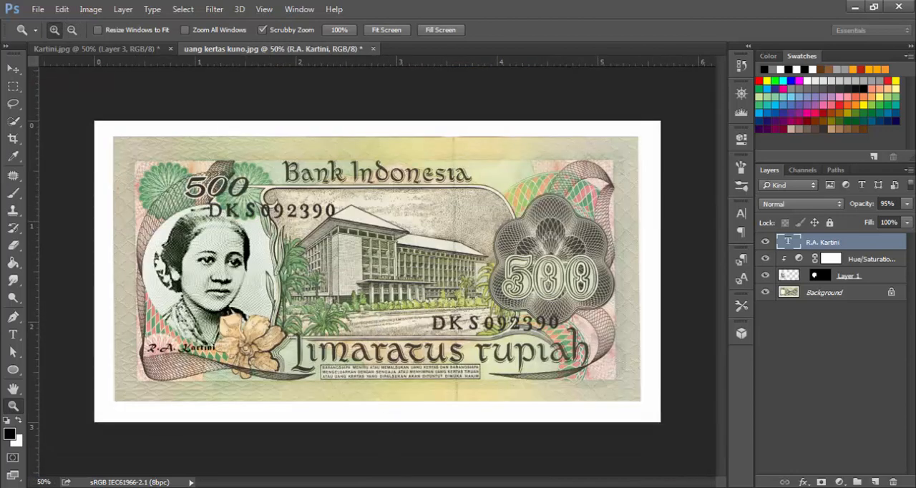